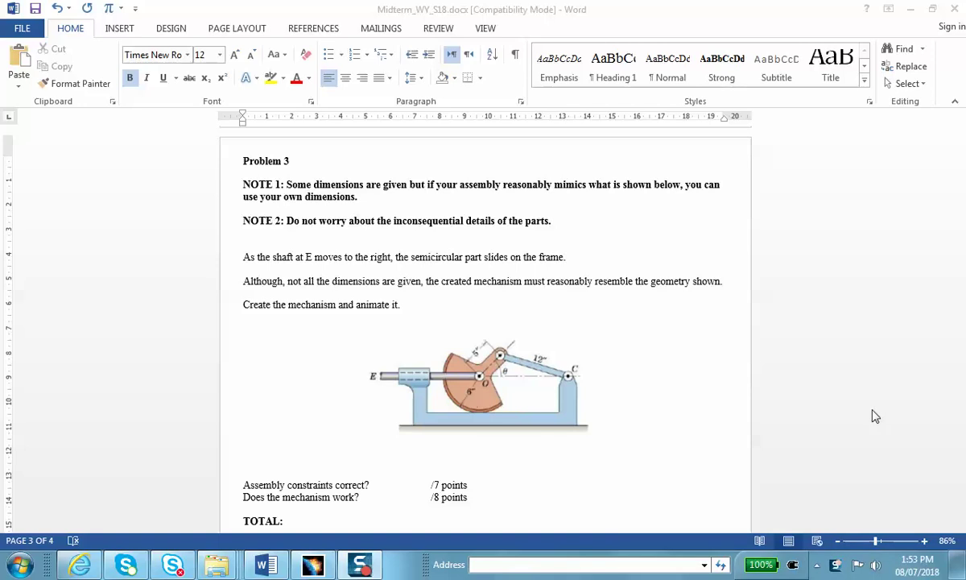
Minimize the Word document, switch to CATIA V5 and create a new document of type Product.
mouse_move(359, 569)
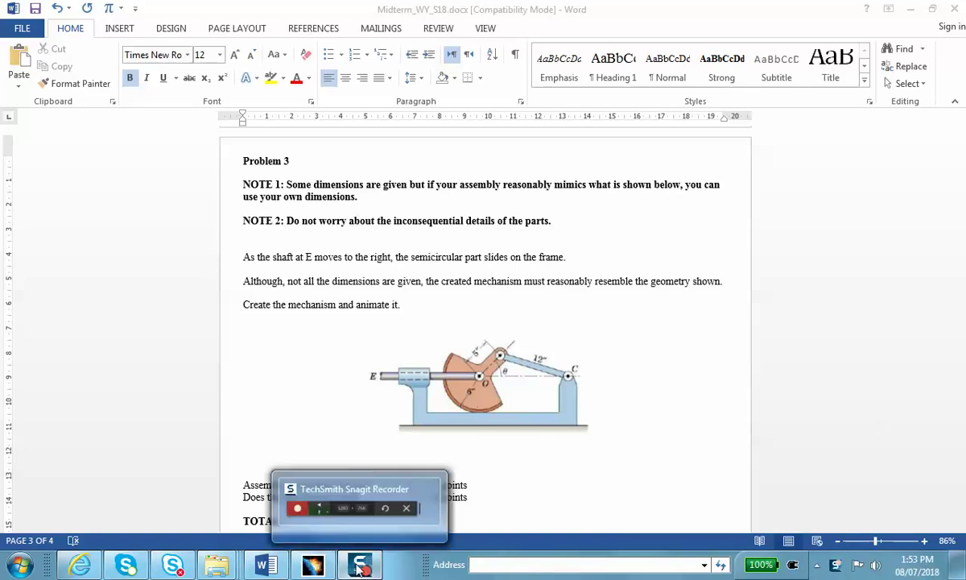
left_click(911, 8)
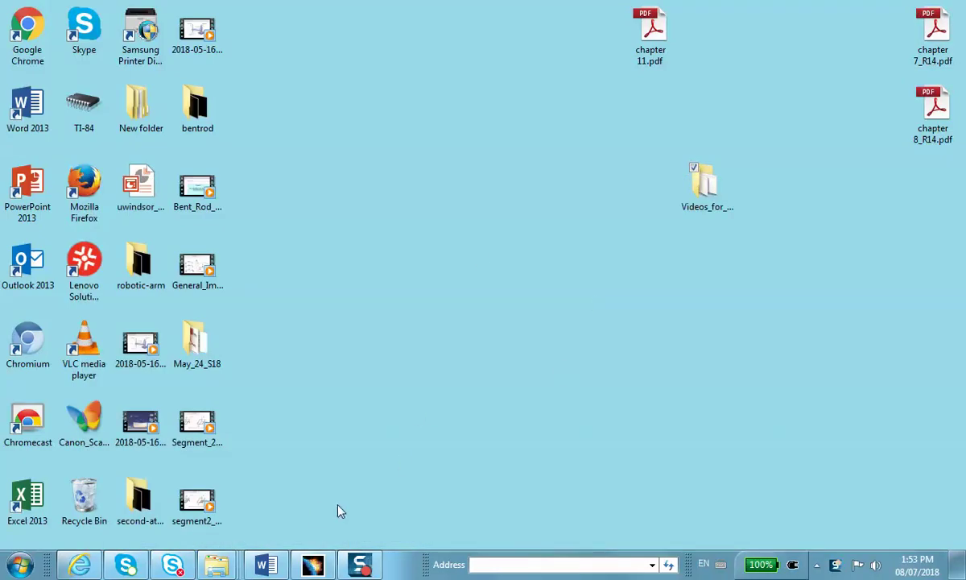
left_click(314, 566)
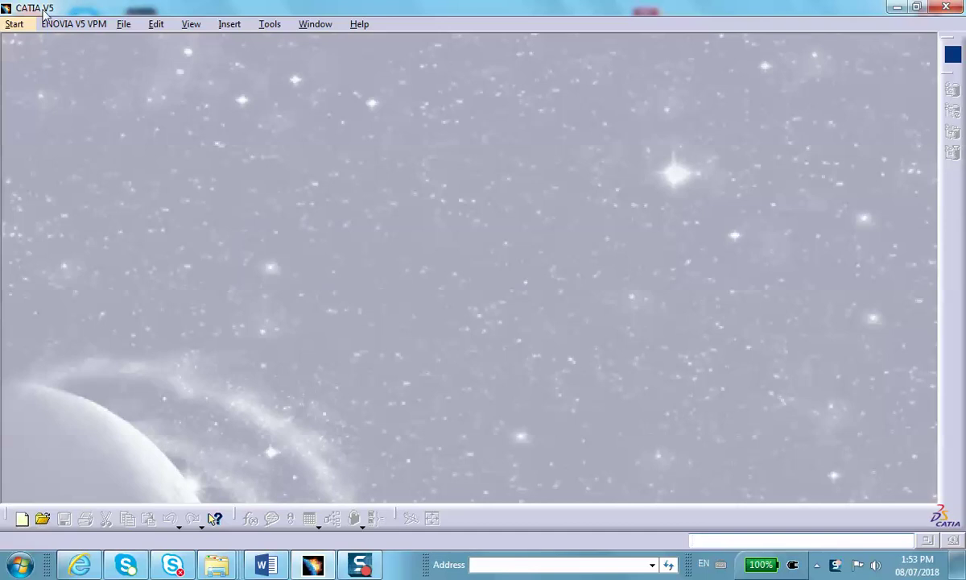
left_click(123, 26)
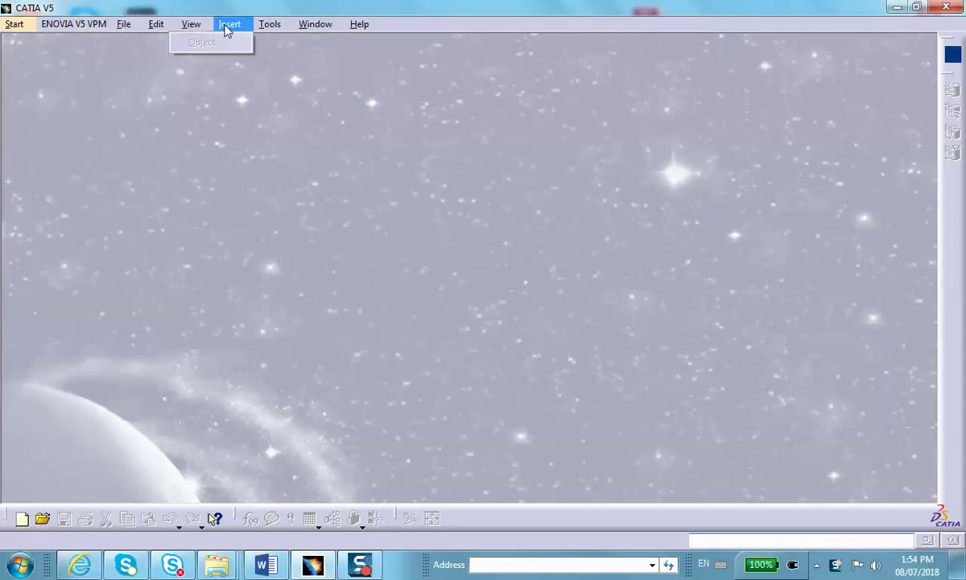
left_click(225, 27)
left_click(228, 26)
left_click(123, 25)
left_click(32, 41)
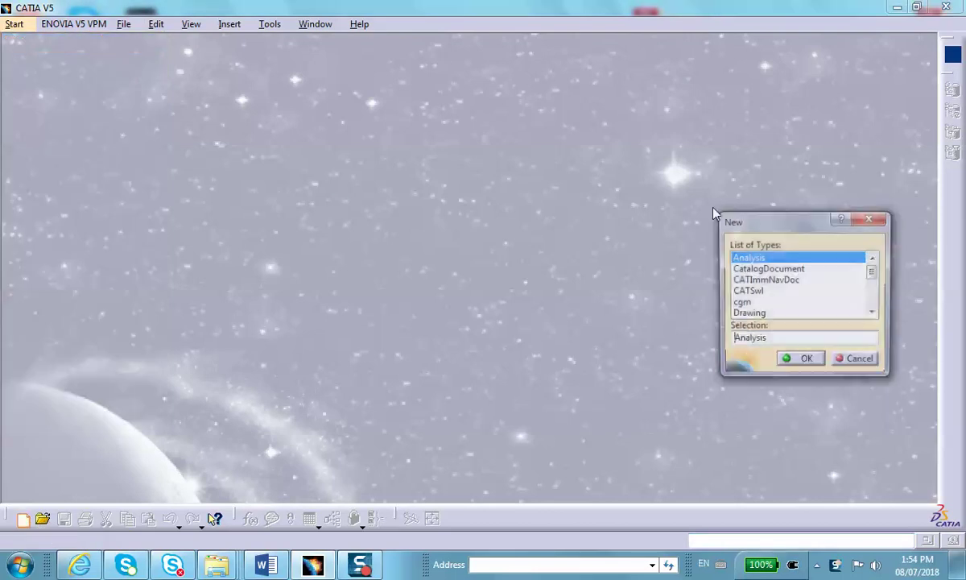
left_click_drag(874, 274, 874, 304)
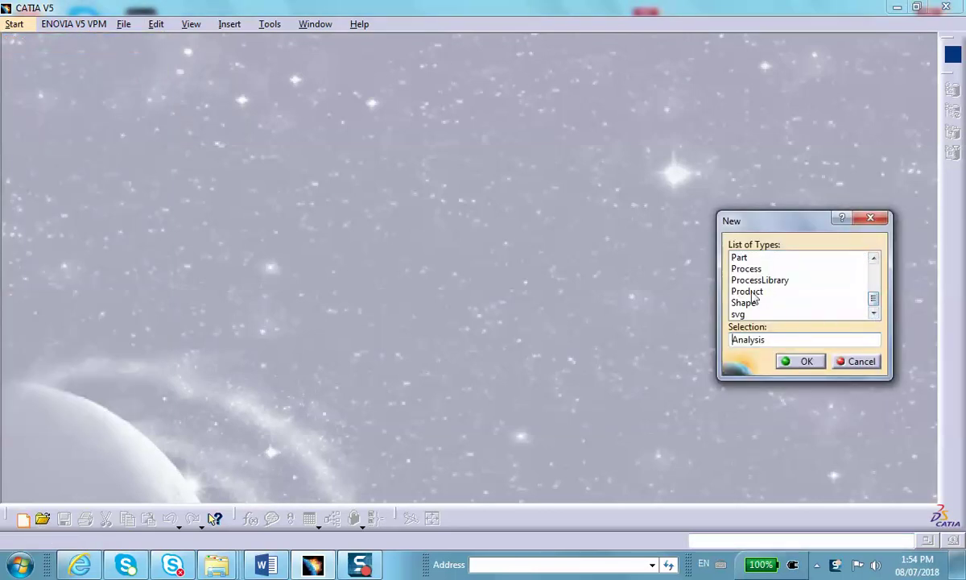
double_click(753, 296)
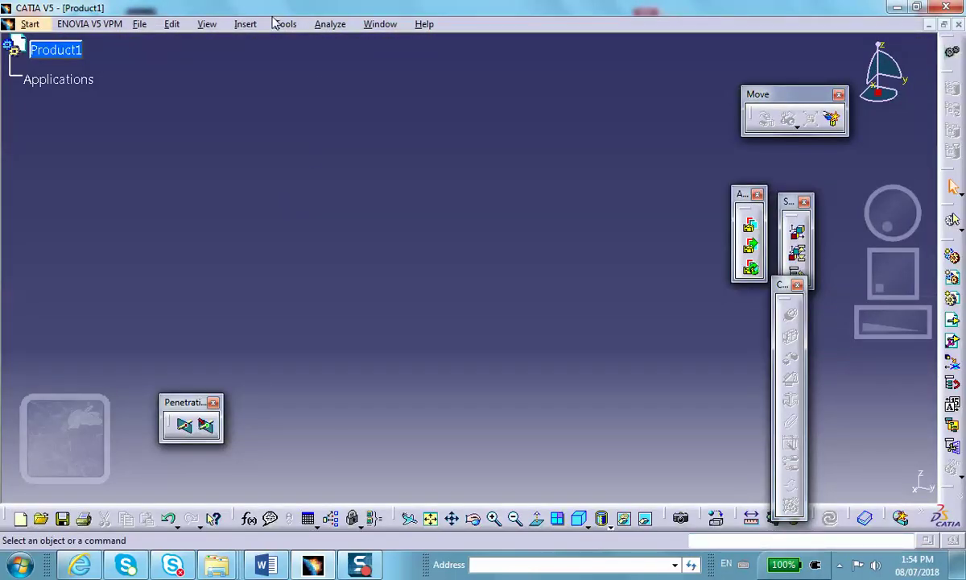
Insert base, circular-slider, horizontal-bar and slanted-bar from the Slider folder as existing components of Product1.
left_click(246, 23)
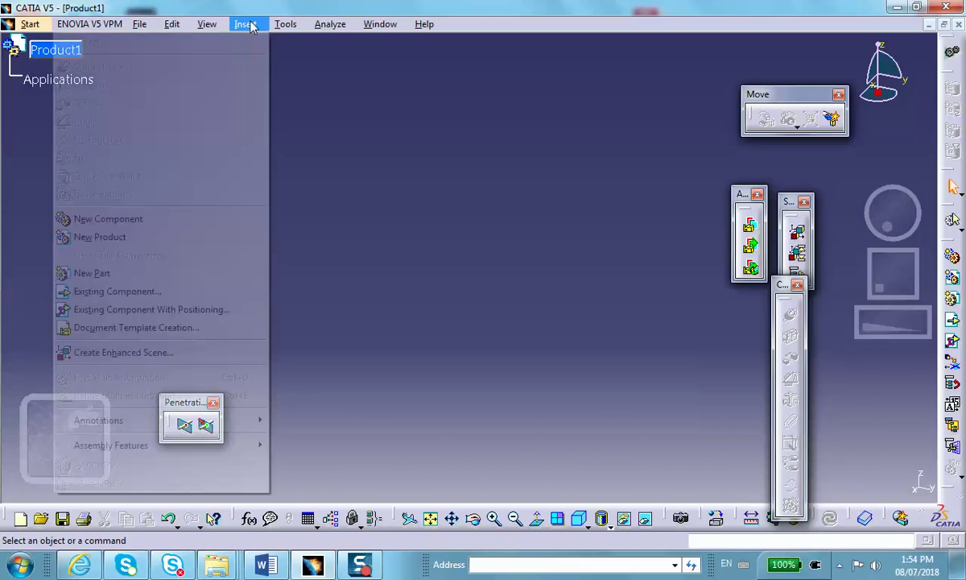
left_click(108, 293)
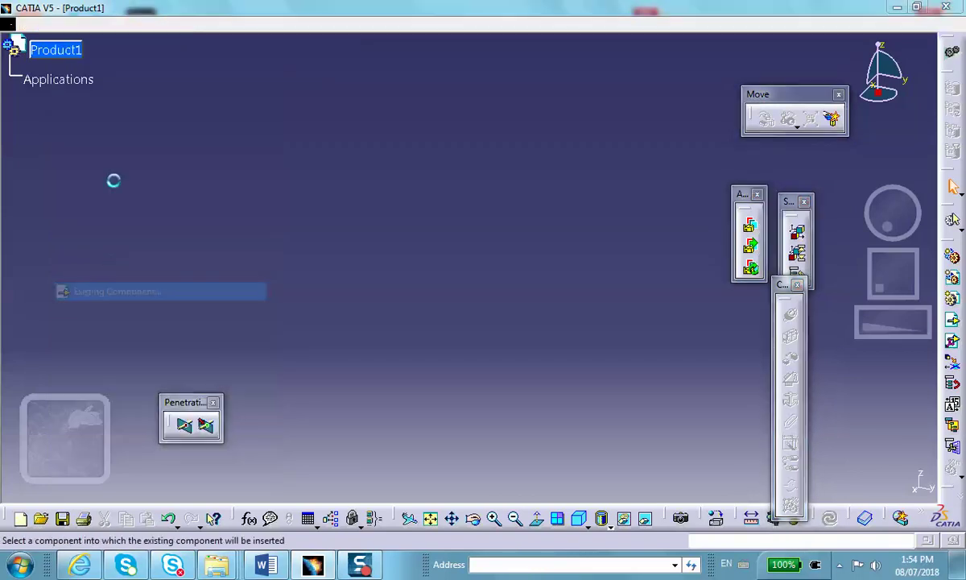
left_click(53, 50)
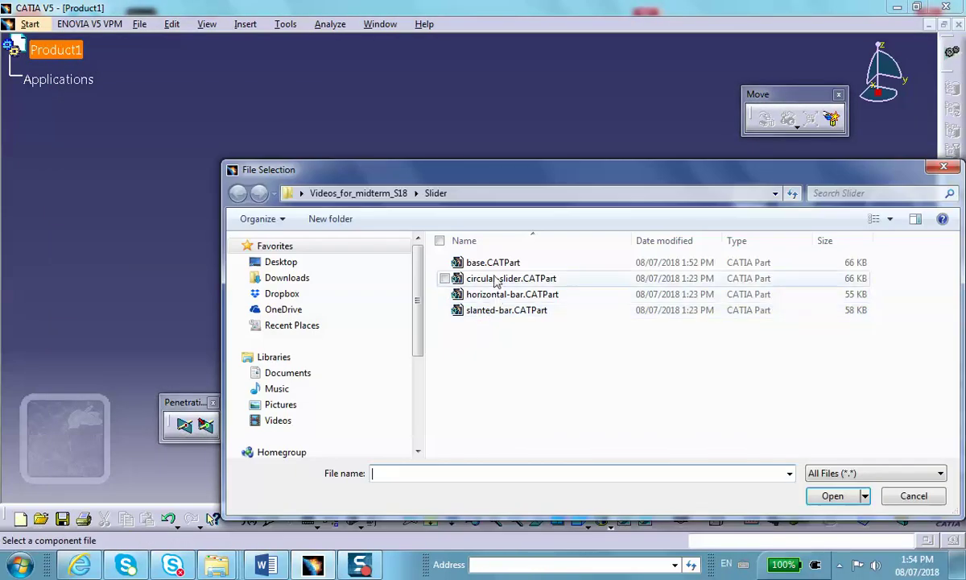
left_click(493, 264)
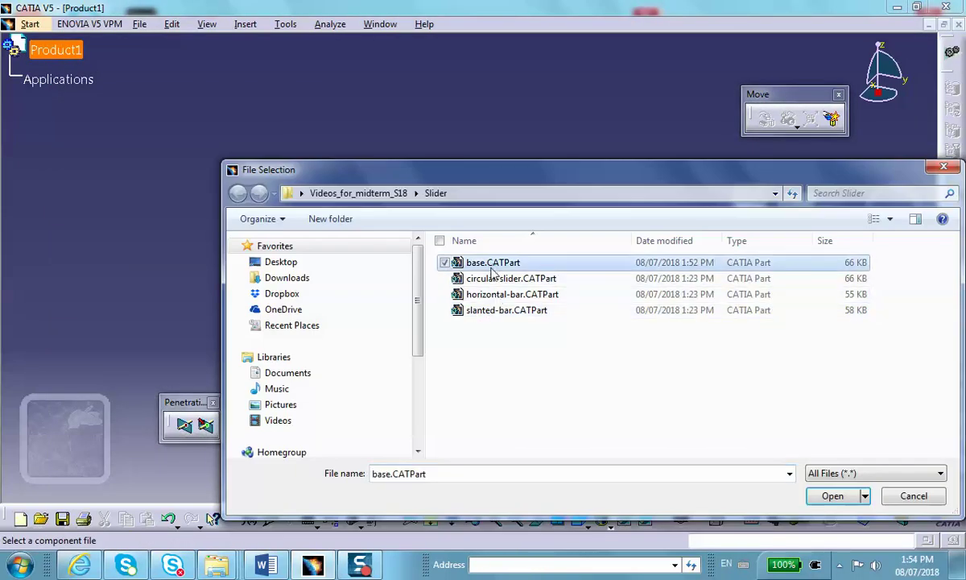
left_click(483, 279, "ctrl")
left_click(495, 295, "ctrl")
left_click(502, 310, "ctrl")
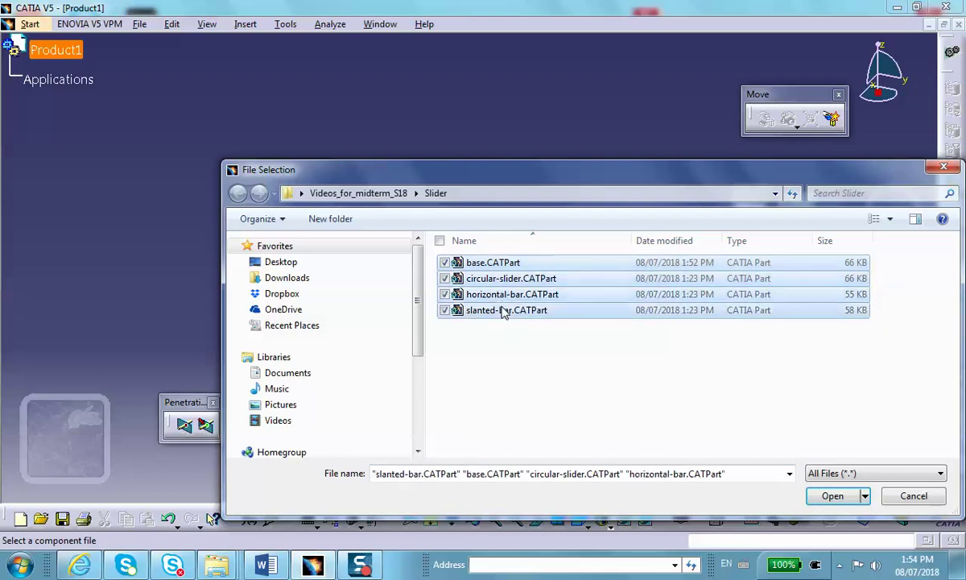
left_click(832, 495)
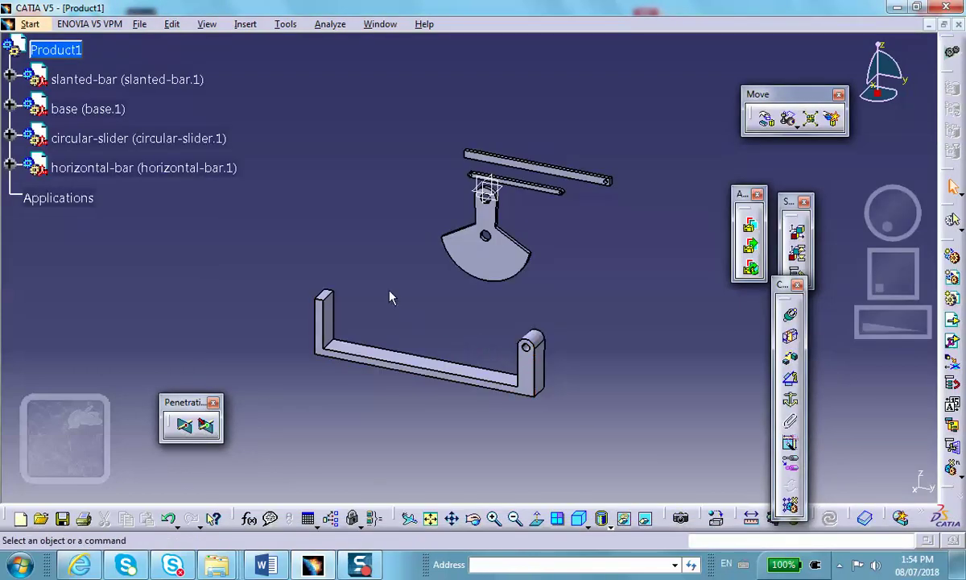
Fix the base component in place with a Fix constraint.
middle_click_drag(390, 292, 388, 281, "ctrl")
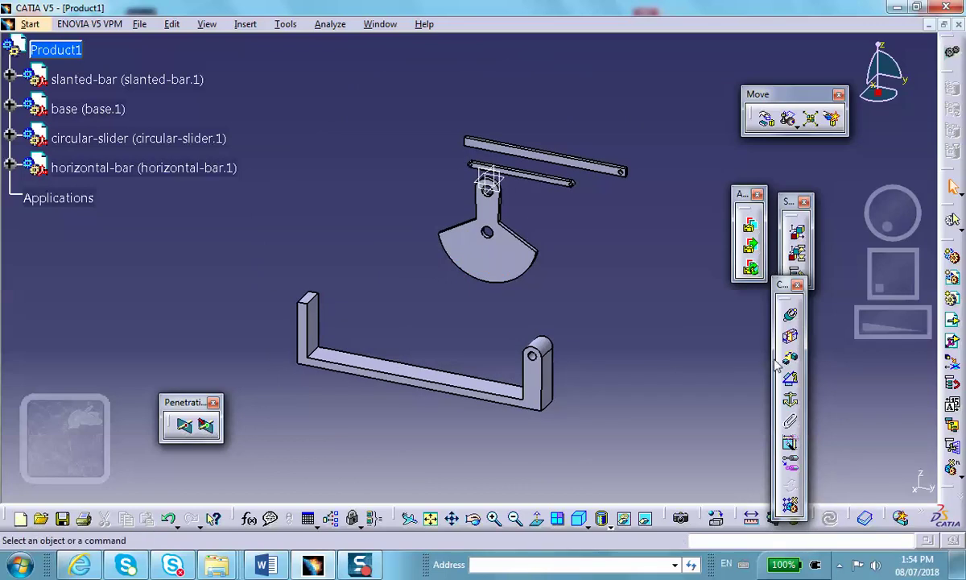
left_click(790, 399)
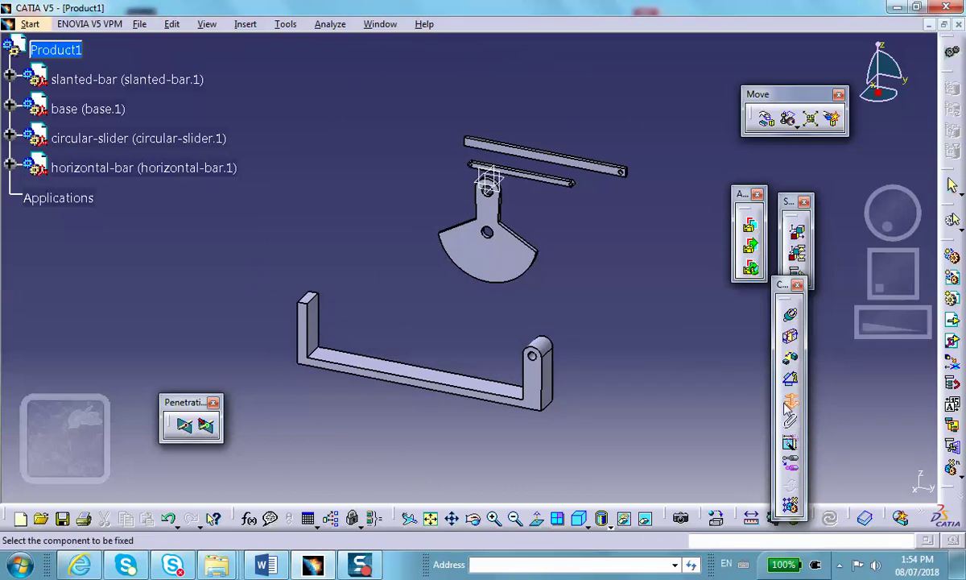
left_click(483, 374)
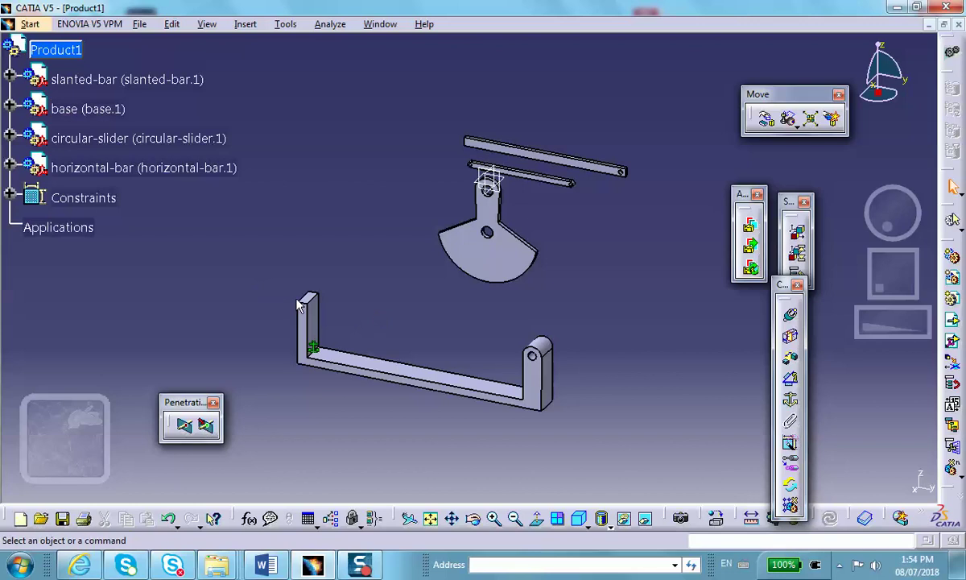
Add a coincidence constraint with Opposite orientation between the horizontal bar's long side face and the base's front face, and update the assembly.
left_click(790, 314)
middle_click_drag(600, 171, 596, 129)
left_click(256, 213)
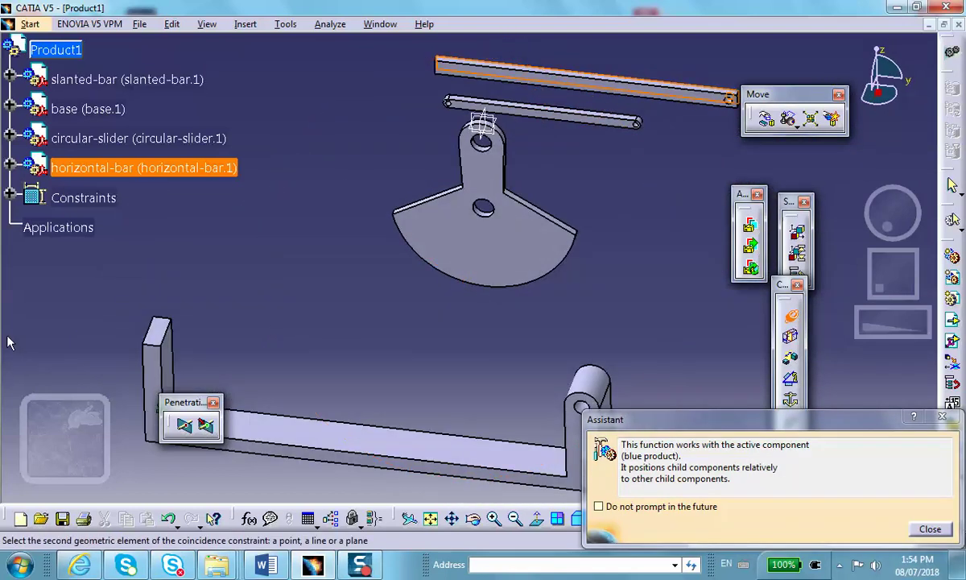
left_click(149, 353)
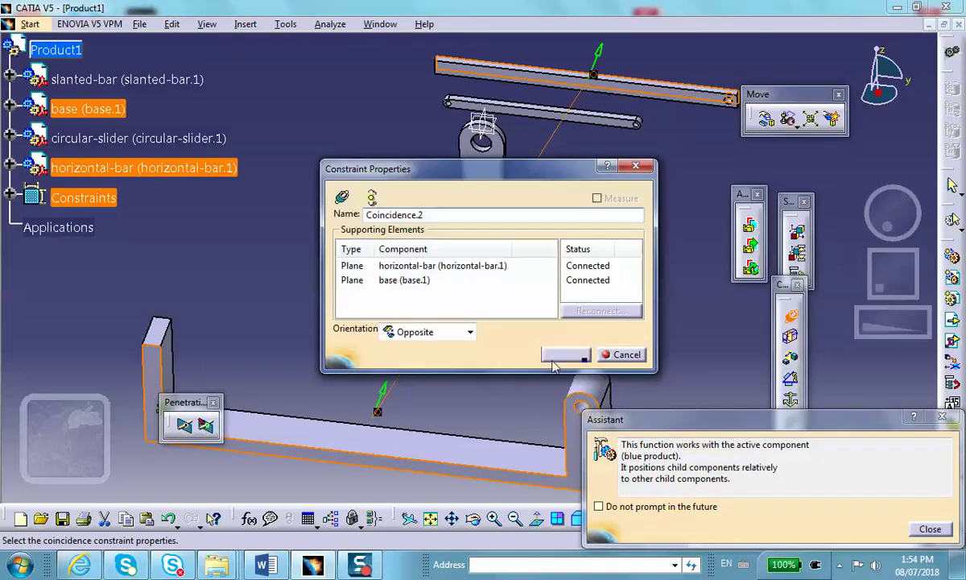
left_click(568, 355)
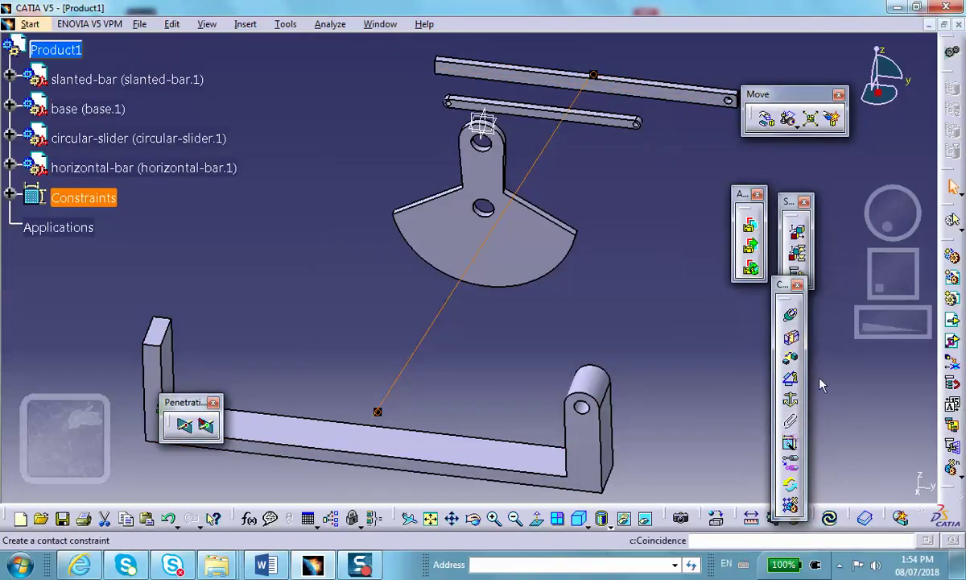
left_click(829, 518)
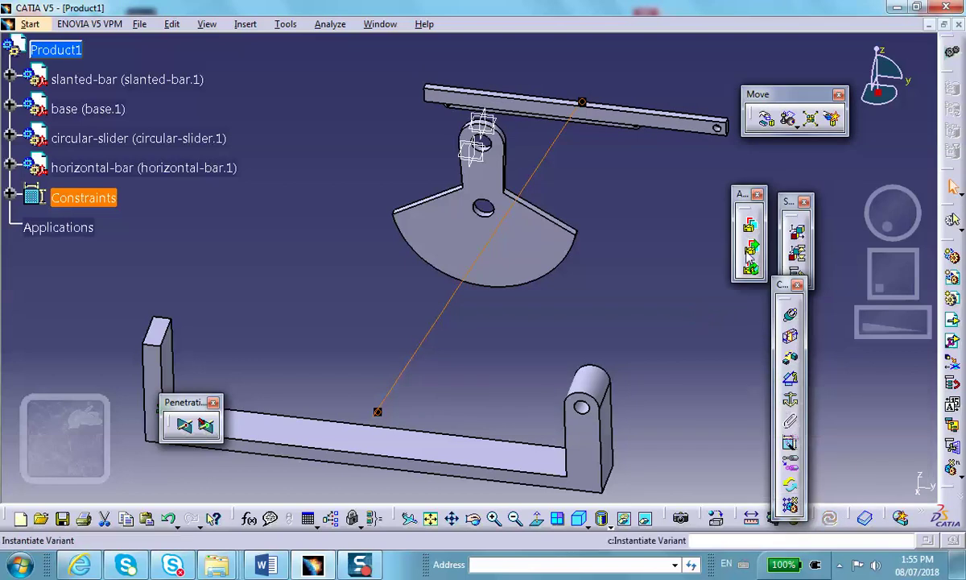
middle_click_drag(686, 264, 716, 274)
left_click(789, 316)
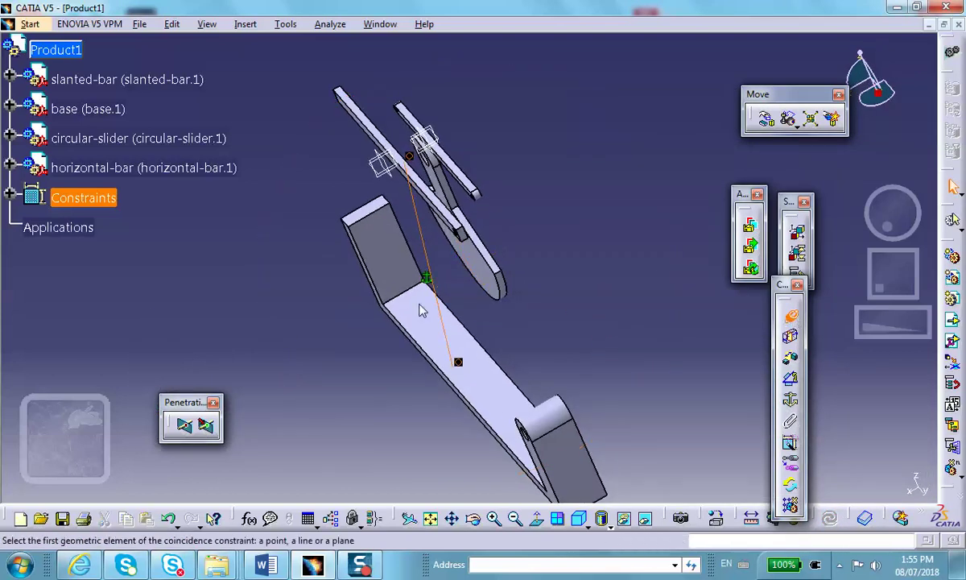
middle_click_drag(277, 257, 338, 123)
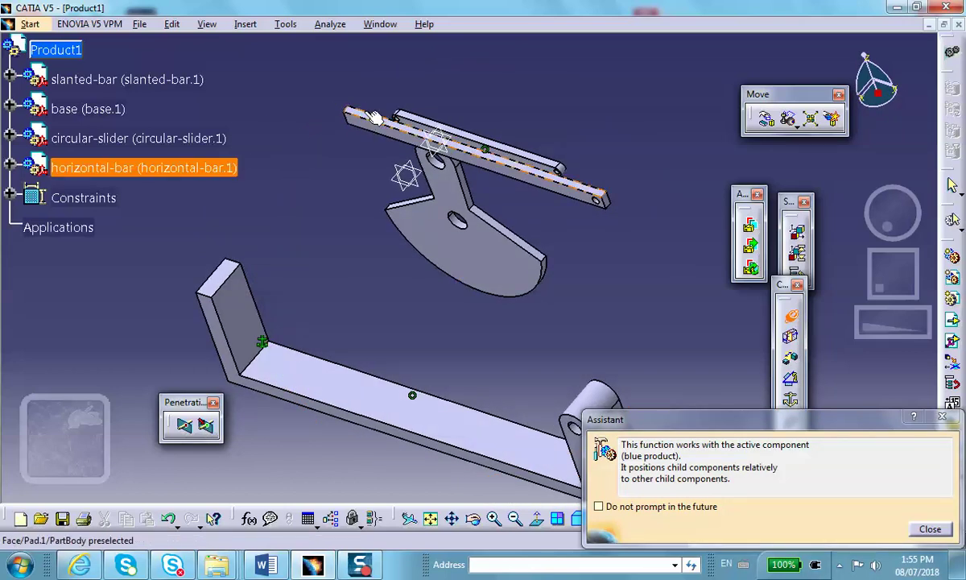
left_click(372, 116)
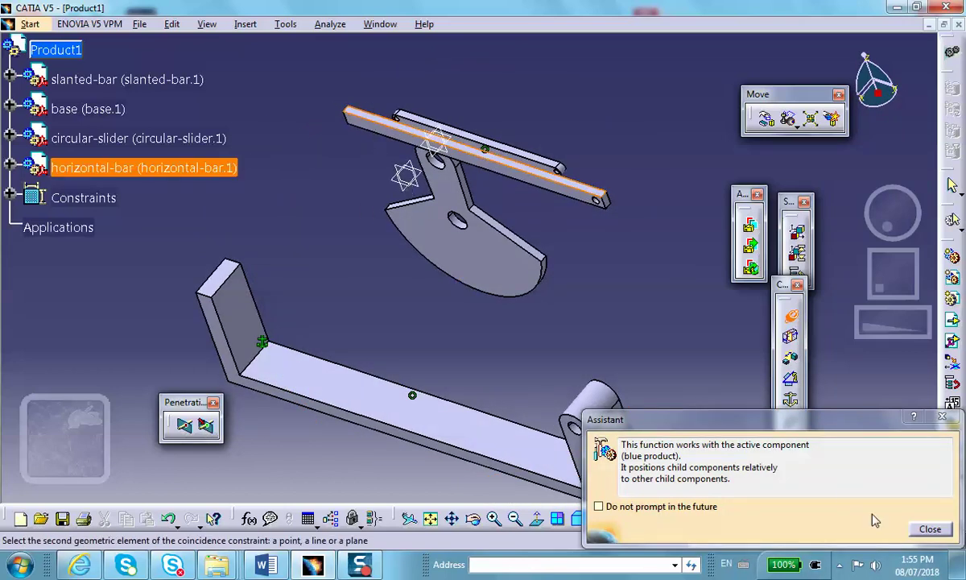
left_click(926, 532)
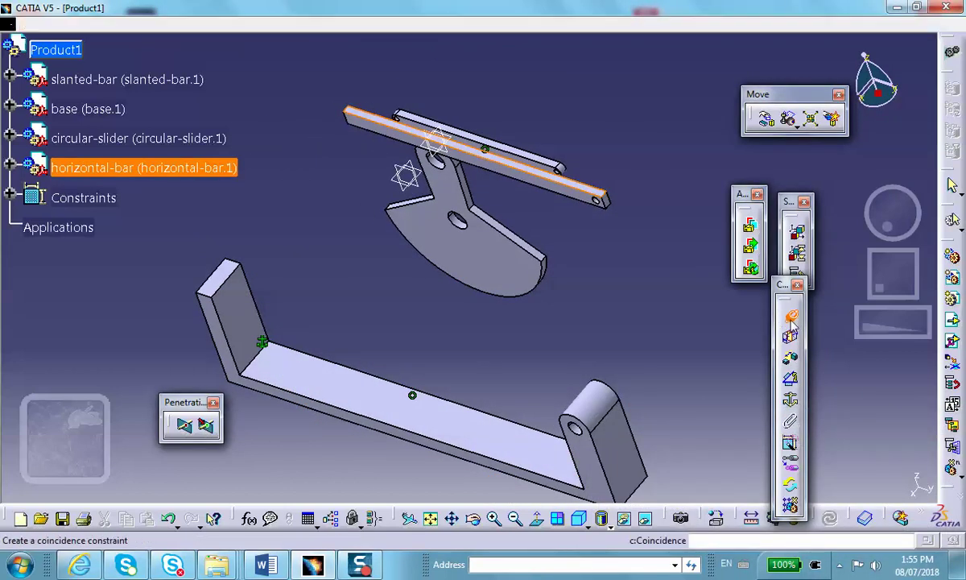
left_click(791, 317)
Make the horizontal bar's upper long edge coincident with the top of the base's upright without a hole, and update the assembly.
left_click(792, 317)
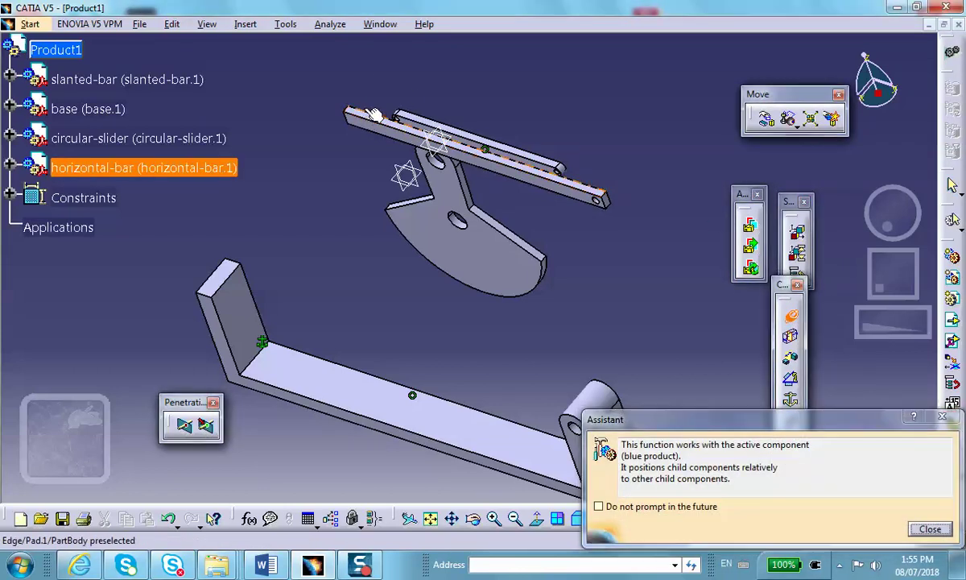
left_click(372, 116)
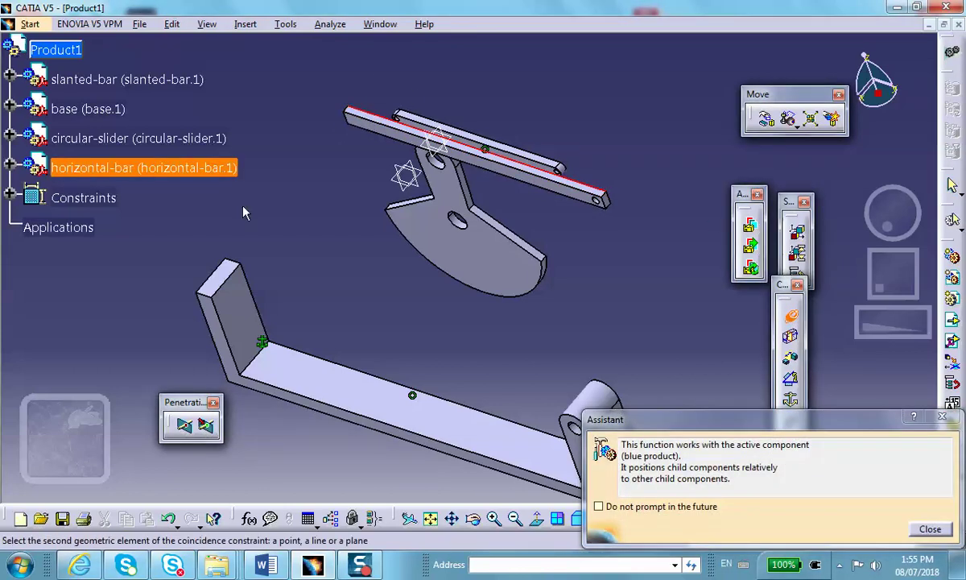
left_click(211, 299)
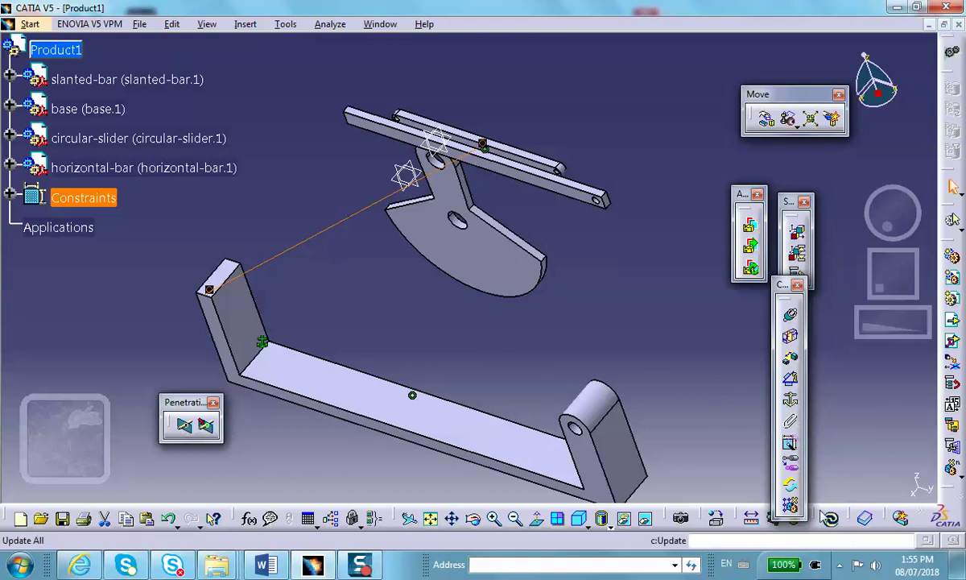
left_click(789, 504)
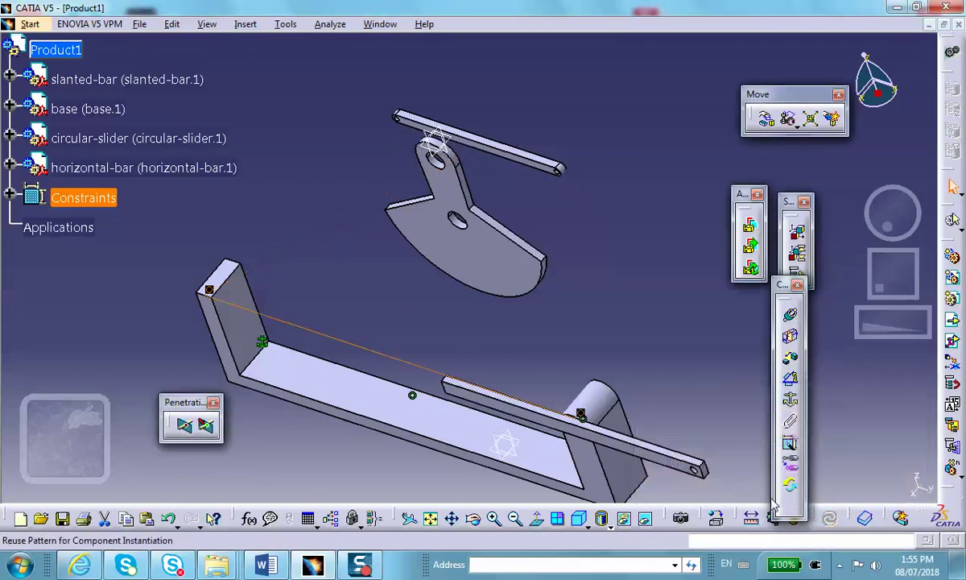
Manipulate the horizontal bar along the Y axis so that it crosses the base's upright without a hole.
left_click(766, 119)
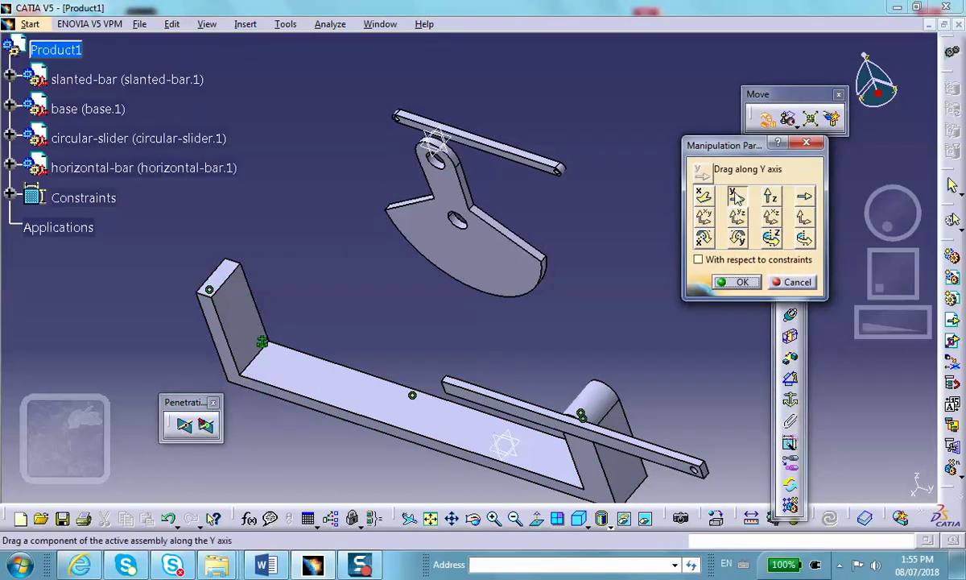
left_click_drag(563, 419, 197, 298)
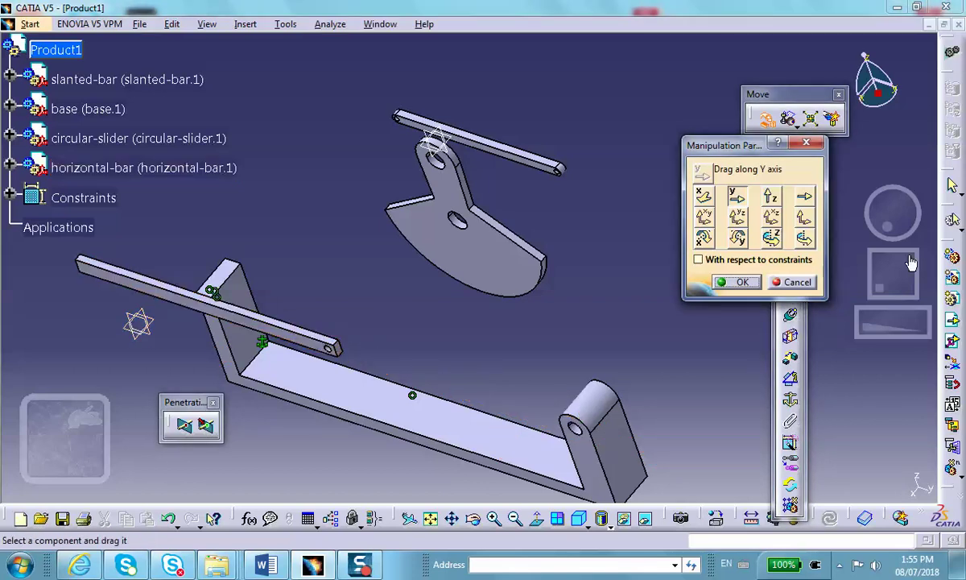
left_click(741, 282)
Add a coincidence constraint between the axis of the circular slider's central hole and the axis of the horizontal bar's end hole.
middle_click_drag(358, 342, 467, 266)
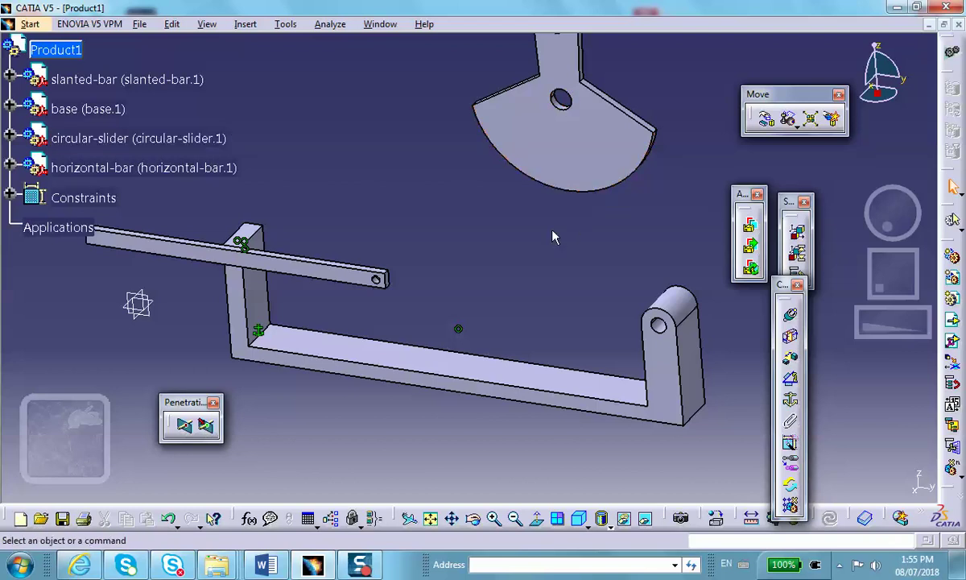
middle_click_drag(507, 280, 482, 284)
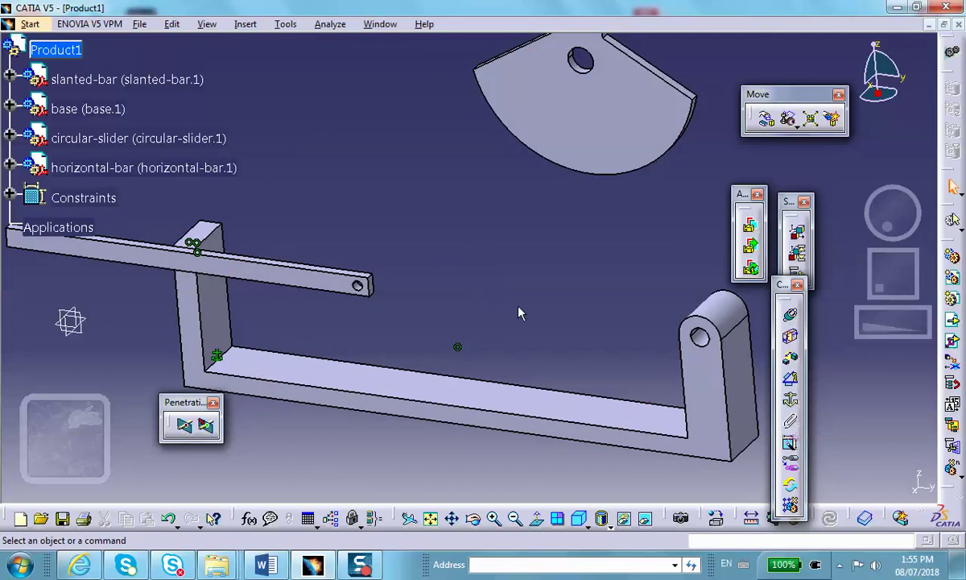
middle_click_drag(564, 261, 550, 335)
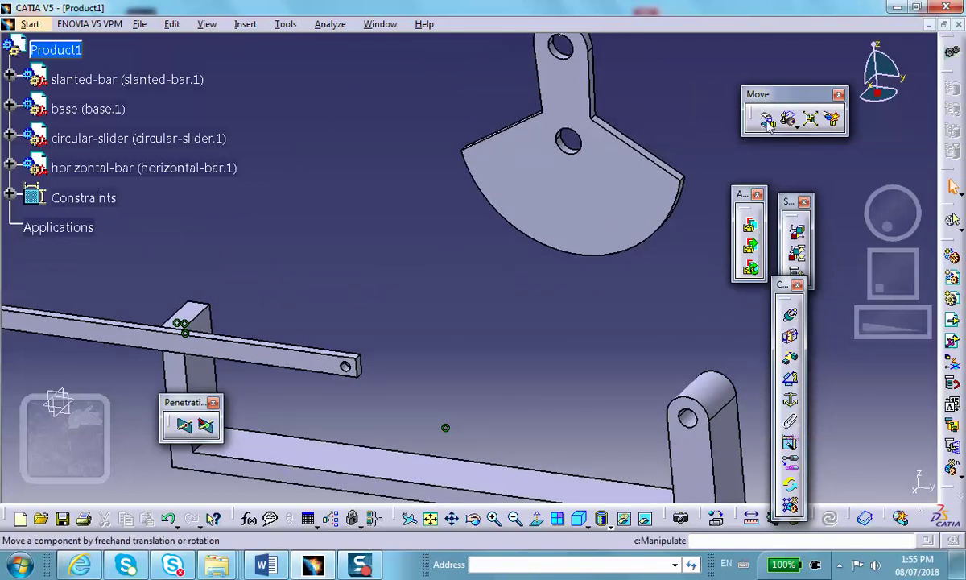
left_click(796, 319)
middle_click_drag(607, 302, 484, 212)
middle_click_drag(356, 213, 500, 292)
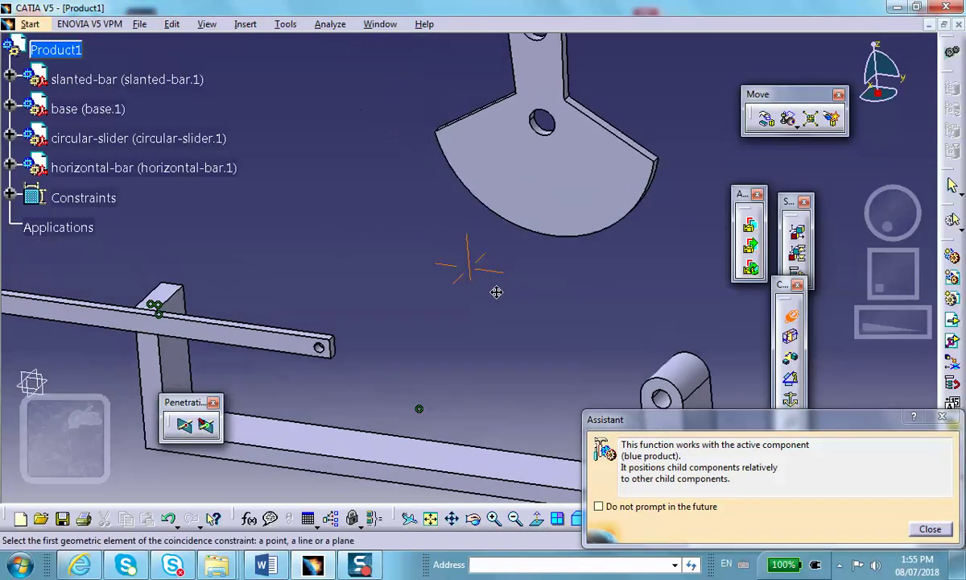
middle_click_drag(589, 225, 302, 382)
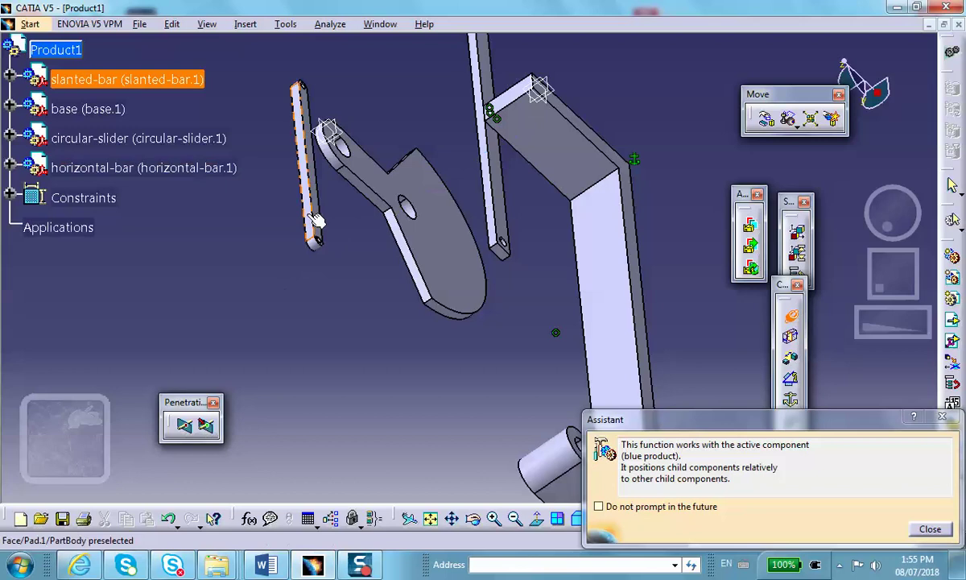
middle_click_drag(302, 206, 533, 187)
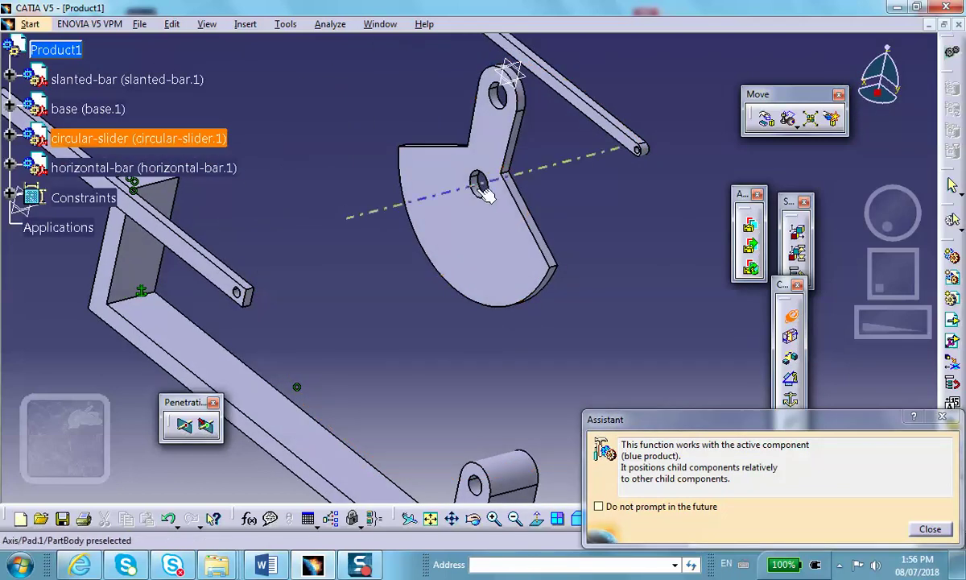
left_click(482, 191)
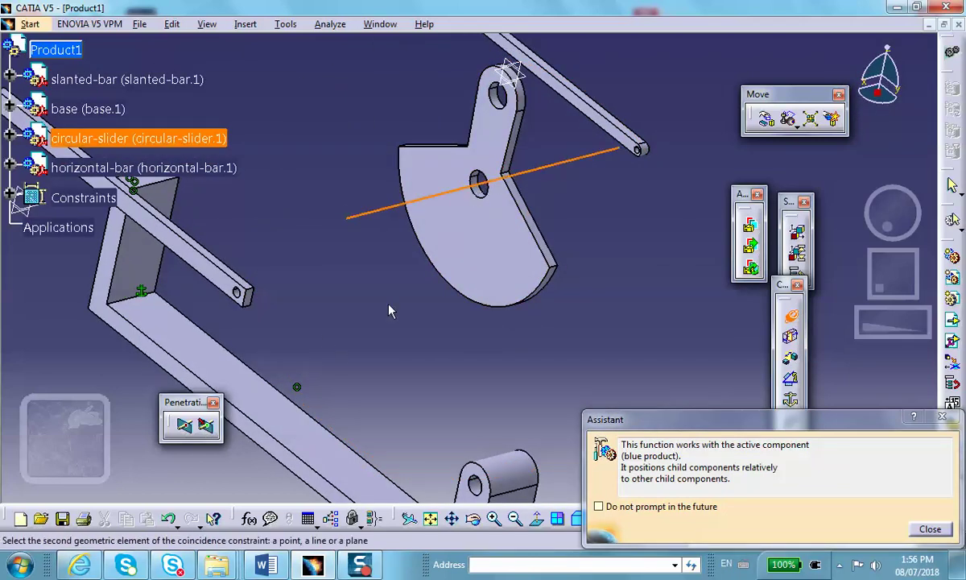
middle_click_drag(487, 284, 650, 177)
left_click(656, 242)
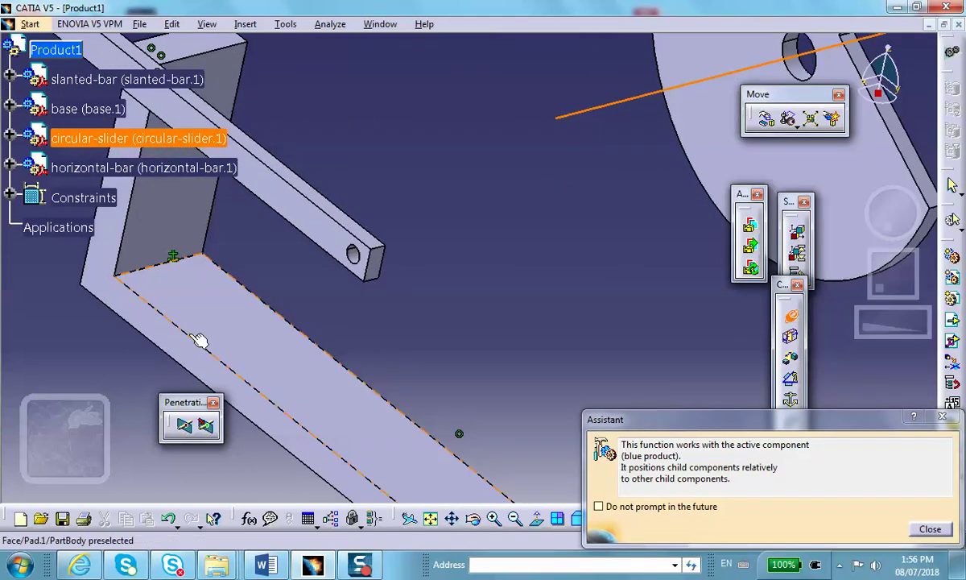
left_click(355, 253)
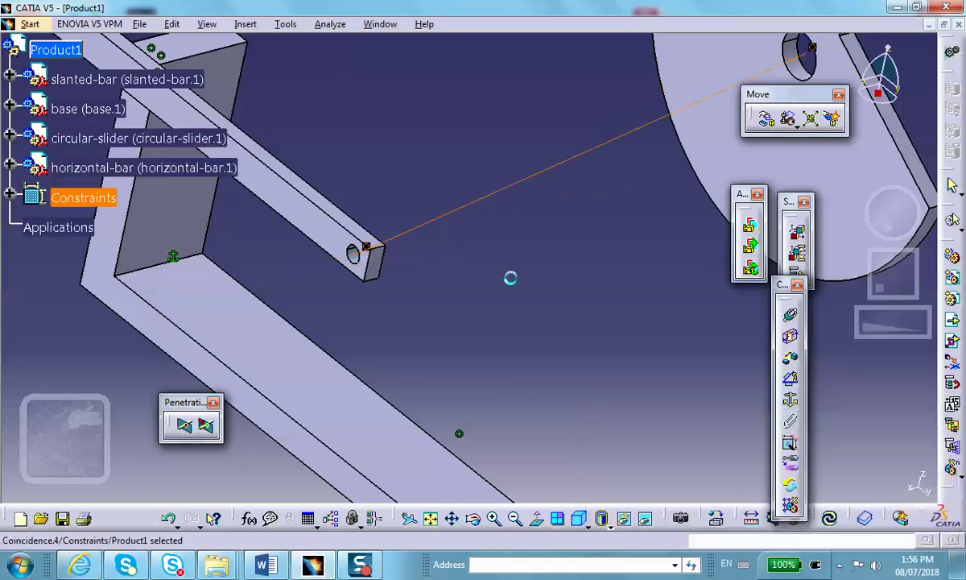
middle_click_drag(556, 302, 578, 384)
left_click(548, 301)
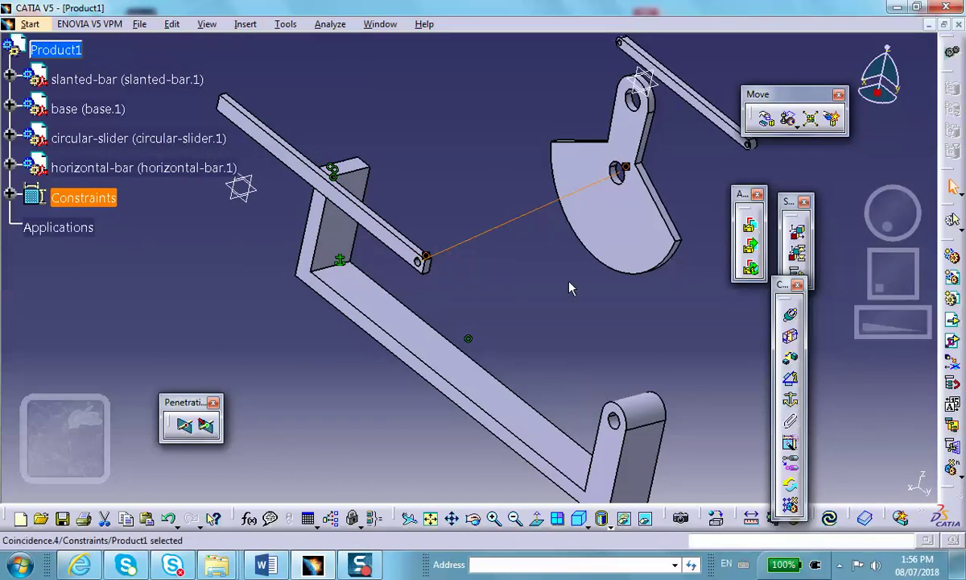
Make the circular slider's front face coincident with the horizontal bar's back side face, and update the assembly.
left_click(790, 314)
left_click(627, 238)
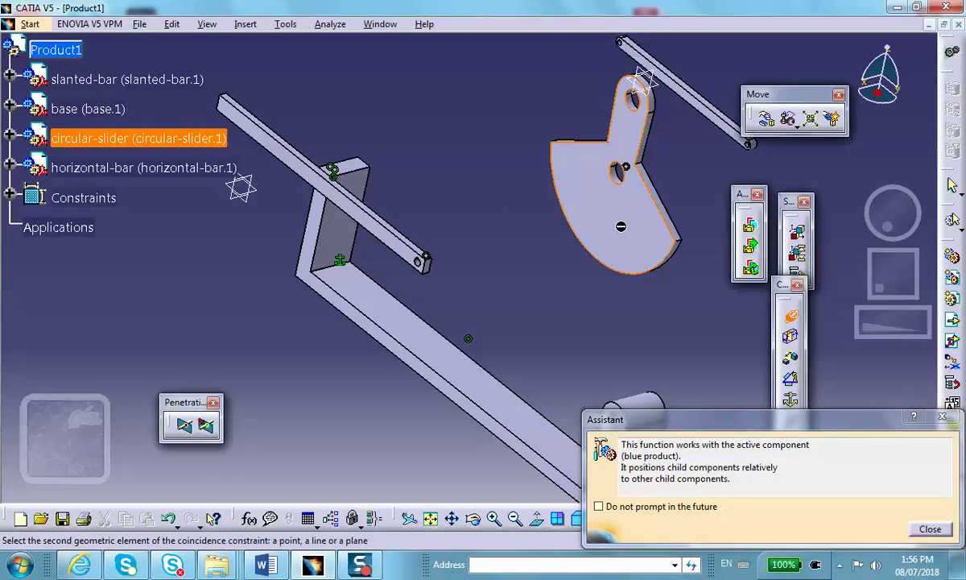
middle_click_drag(621, 226, 573, 130)
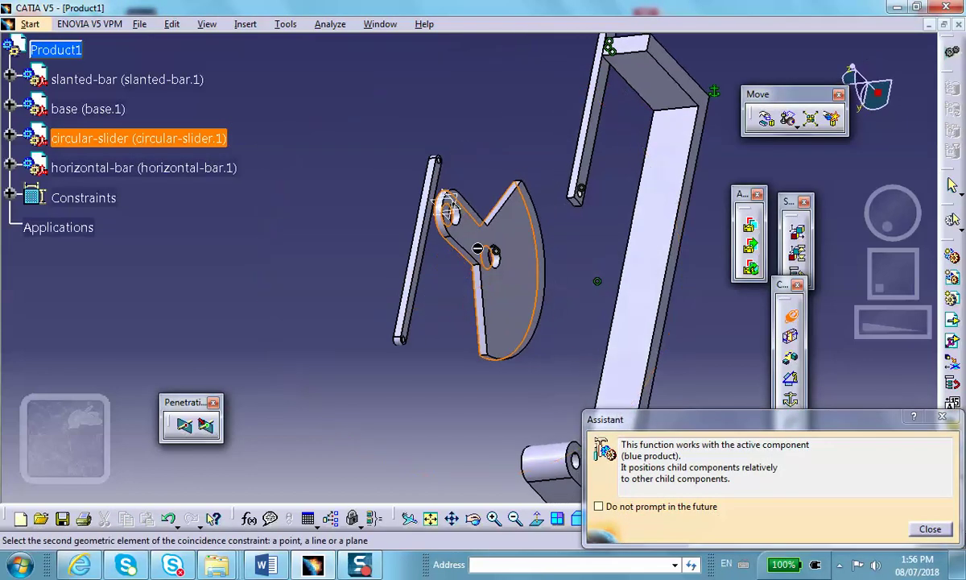
left_click(597, 146)
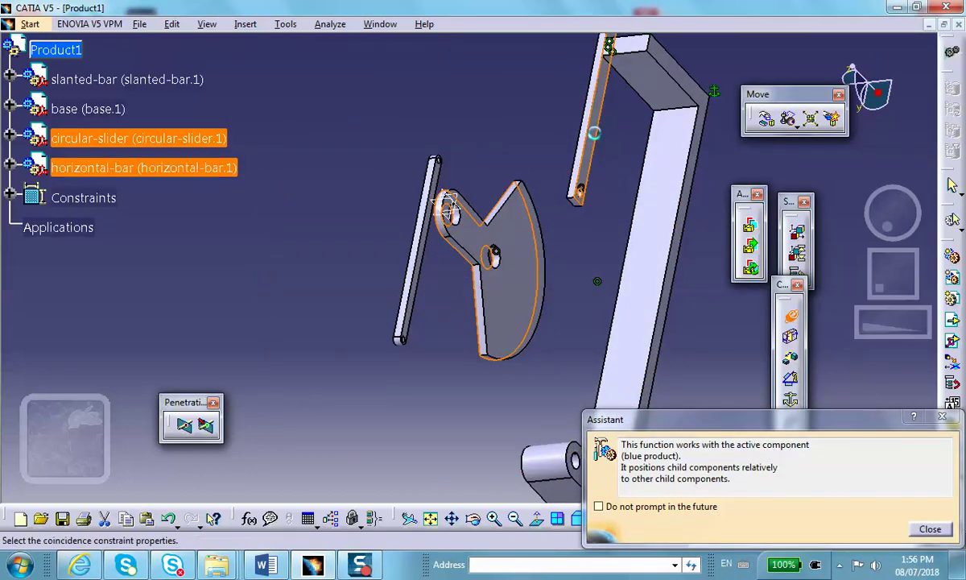
left_click(566, 356)
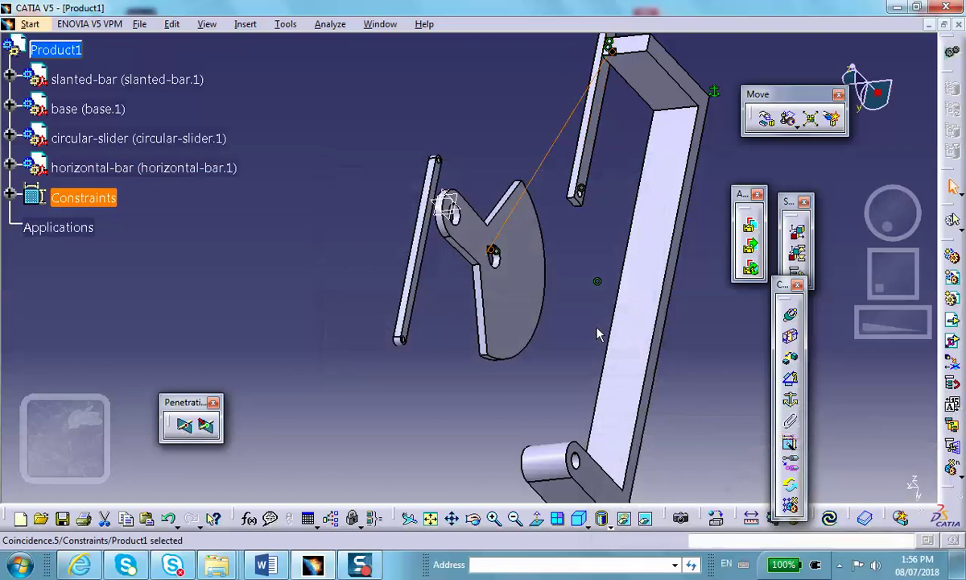
left_click(830, 520)
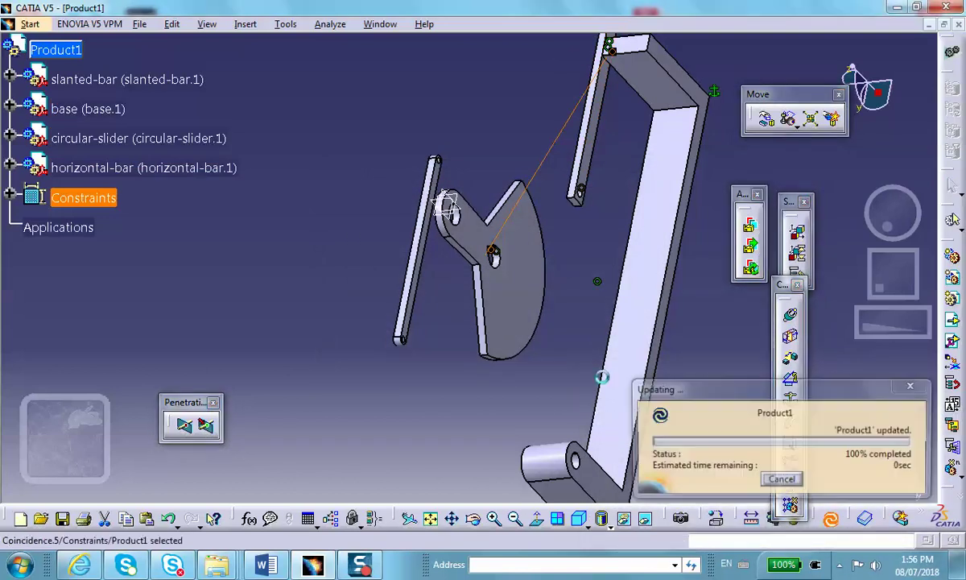
middle_click_drag(492, 360, 665, 129)
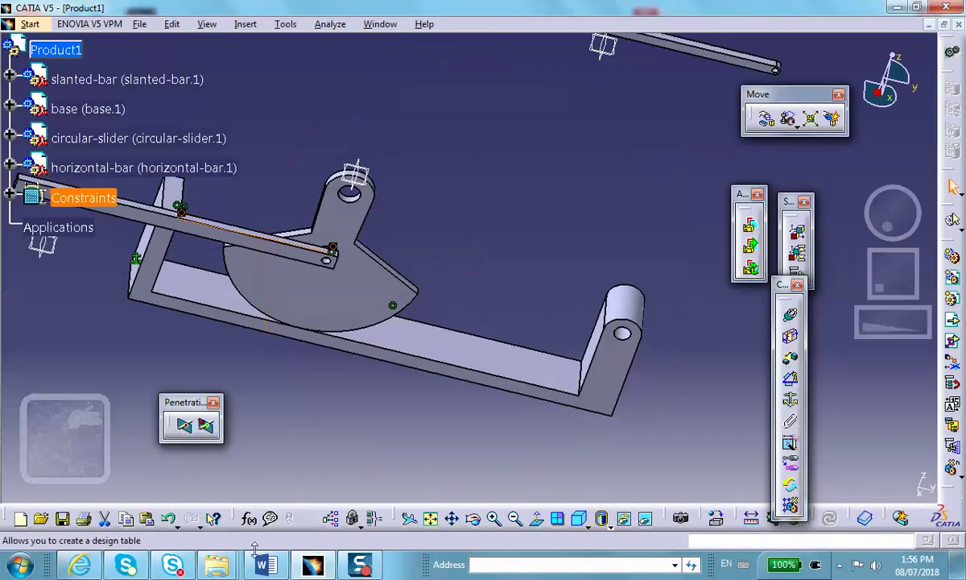
middle_click_drag(324, 363, 282, 335)
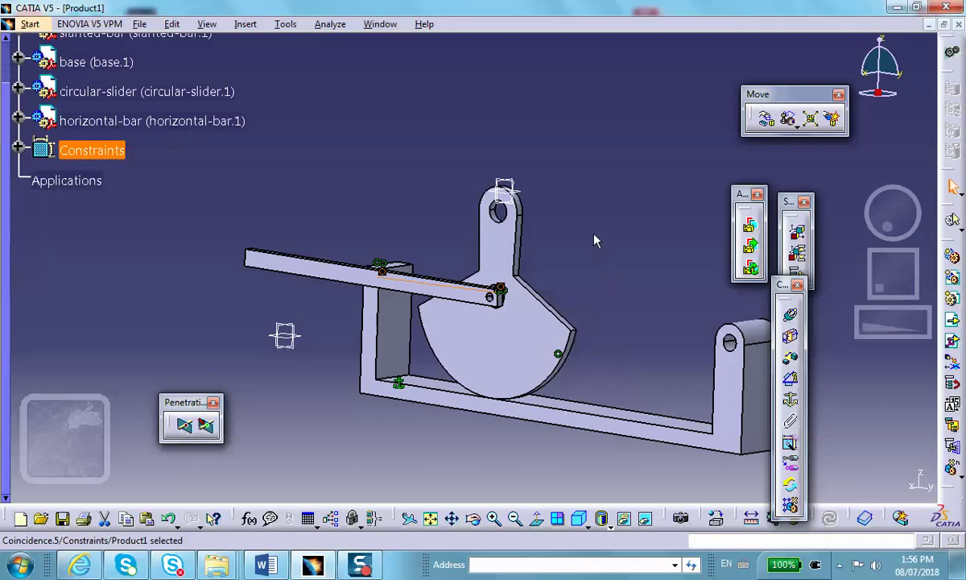
middle_click_drag(445, 181, 425, 186)
left_click(437, 186)
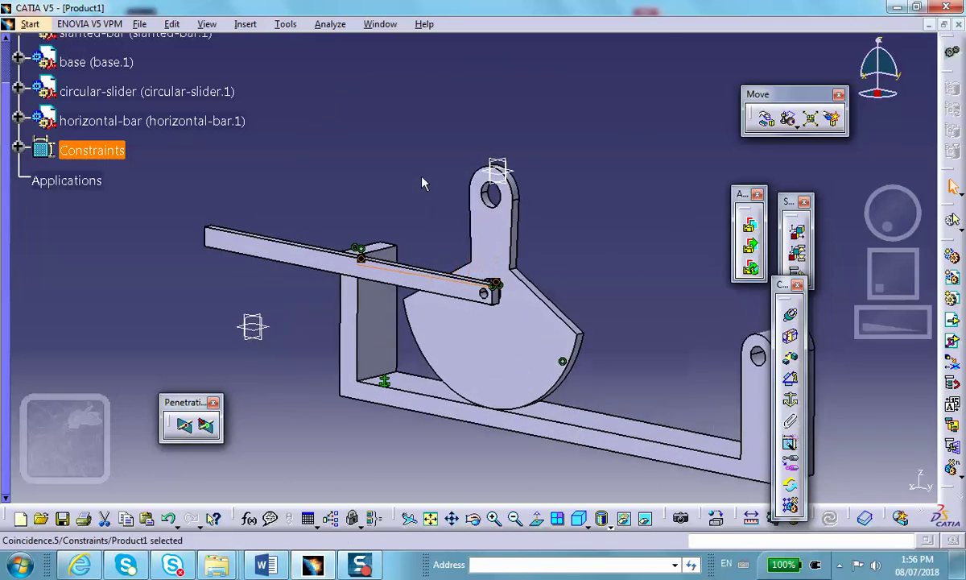
middle_click_drag(422, 183, 397, 198)
left_click(395, 195)
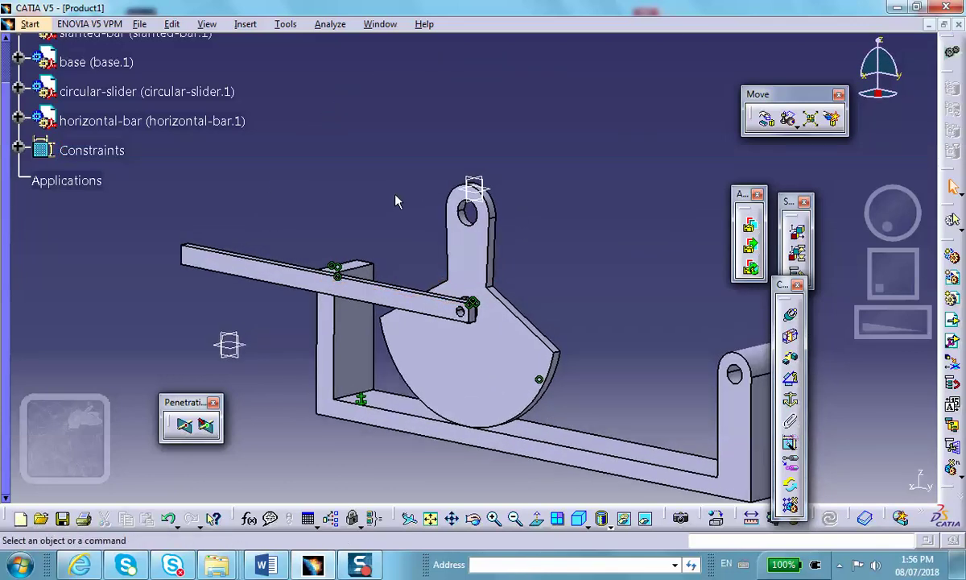
middle_click_drag(360, 177, 338, 163)
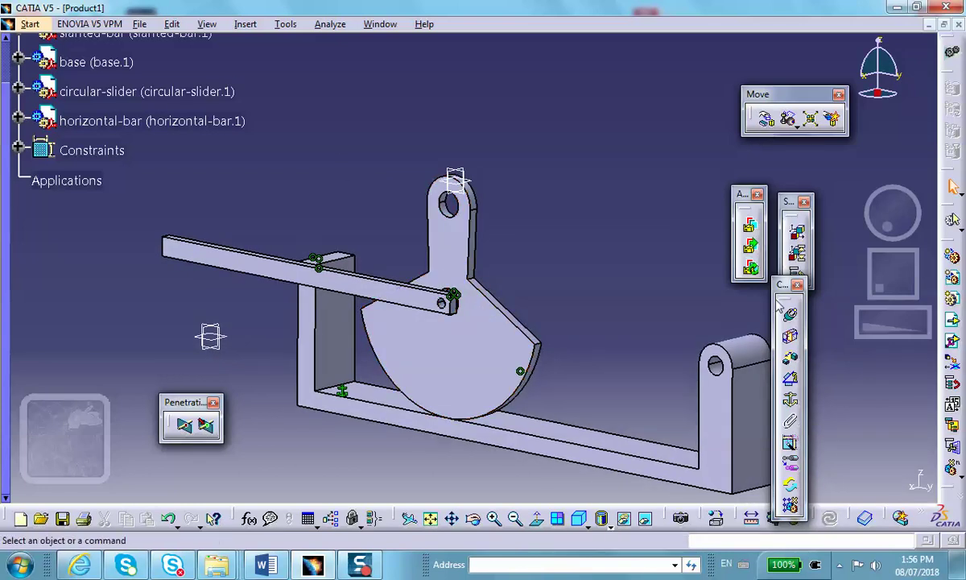
Make the axis of the base upright's hole coincident with the slanted bar's end hole axis, and update the assembly.
left_click(792, 318)
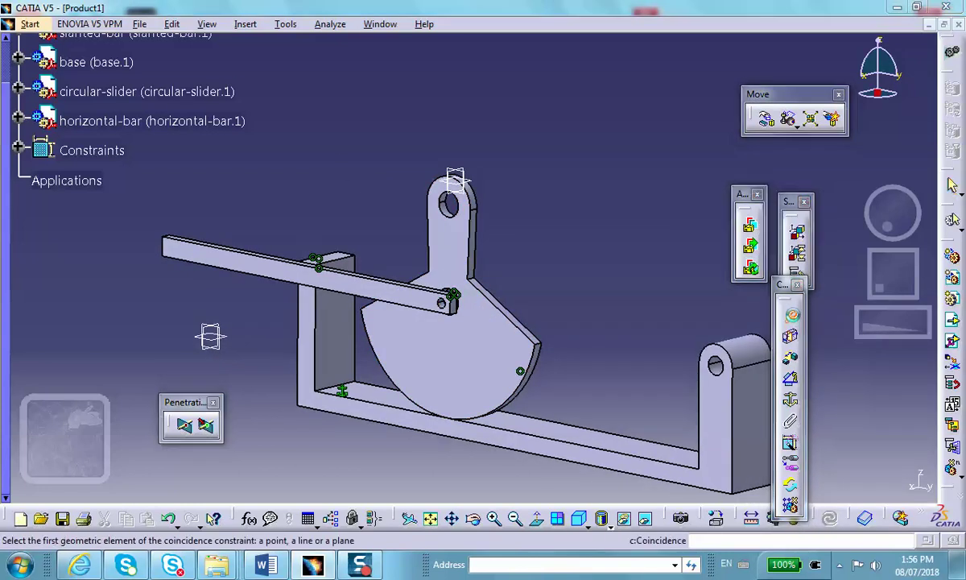
middle_click_drag(629, 207, 465, 169)
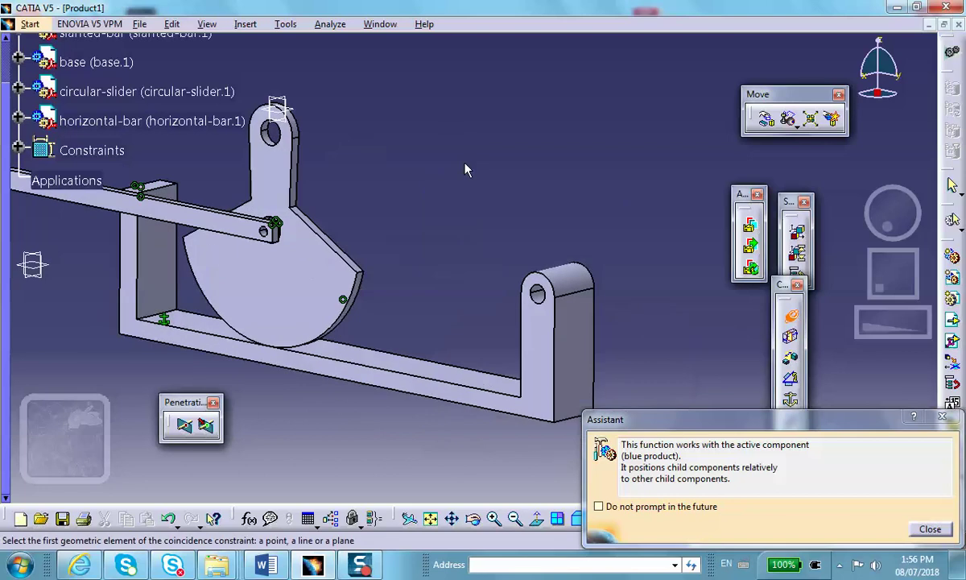
left_click(537, 295)
middle_click_drag(480, 92, 475, 440)
scroll(493, 394, "down", 1)
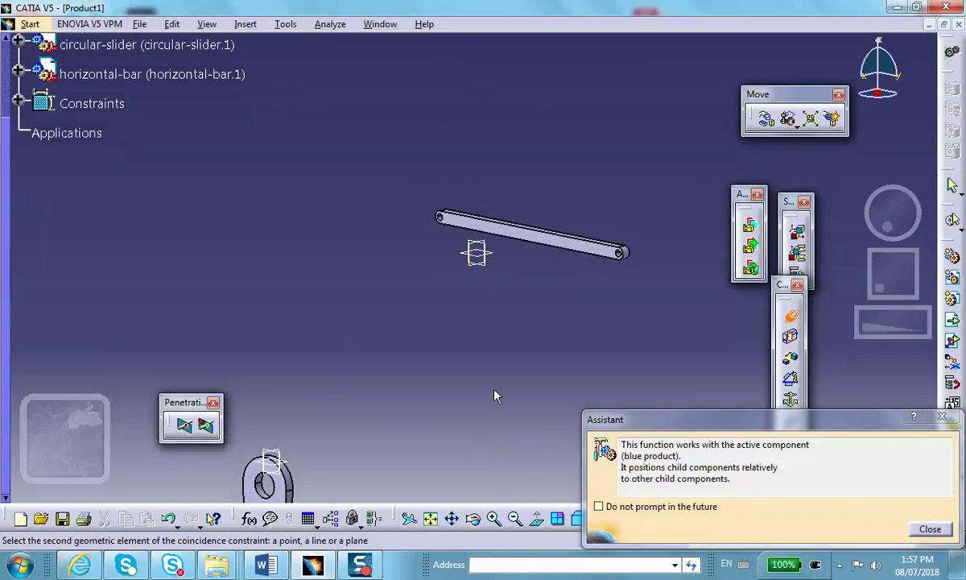
middle_click_drag(493, 394, 62, 304)
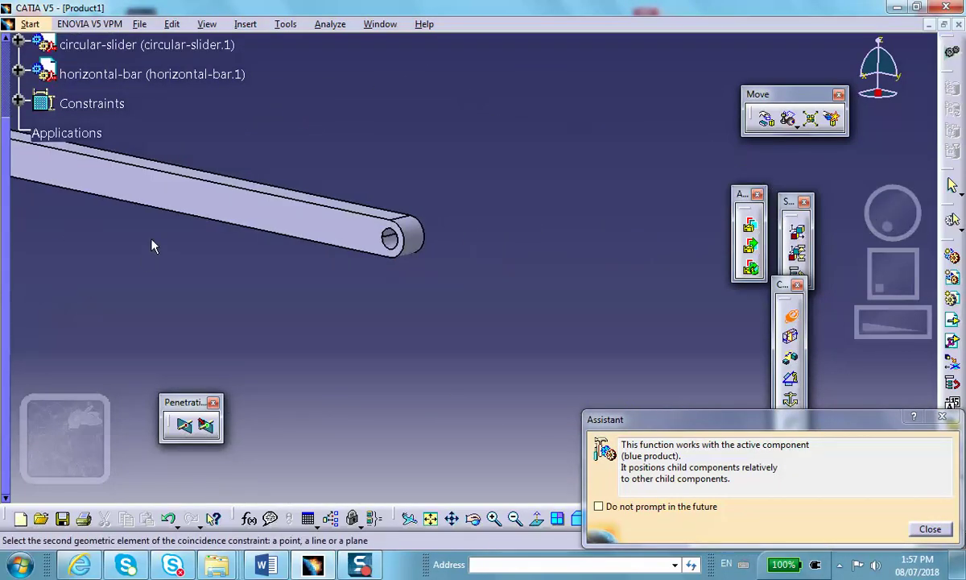
left_click(407, 245)
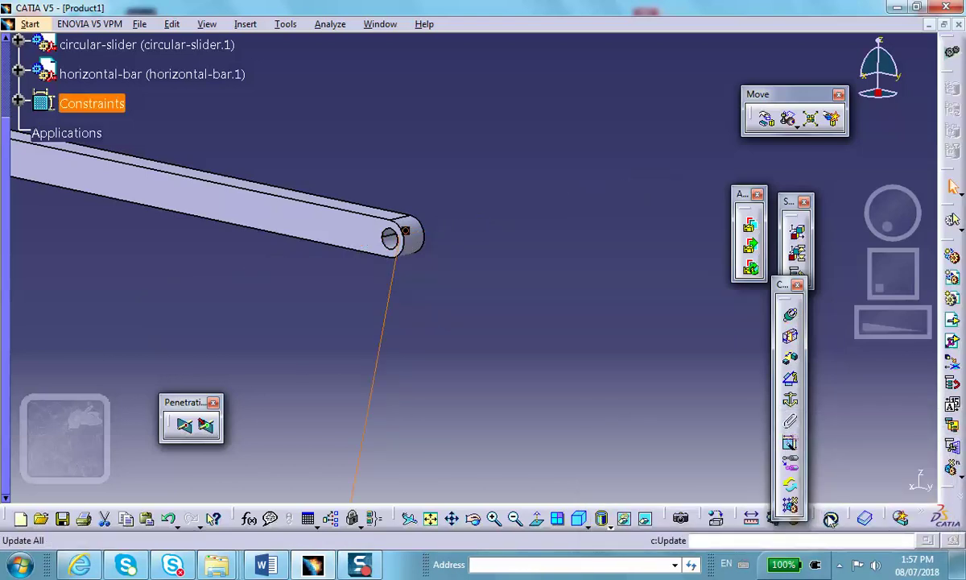
left_click(831, 520)
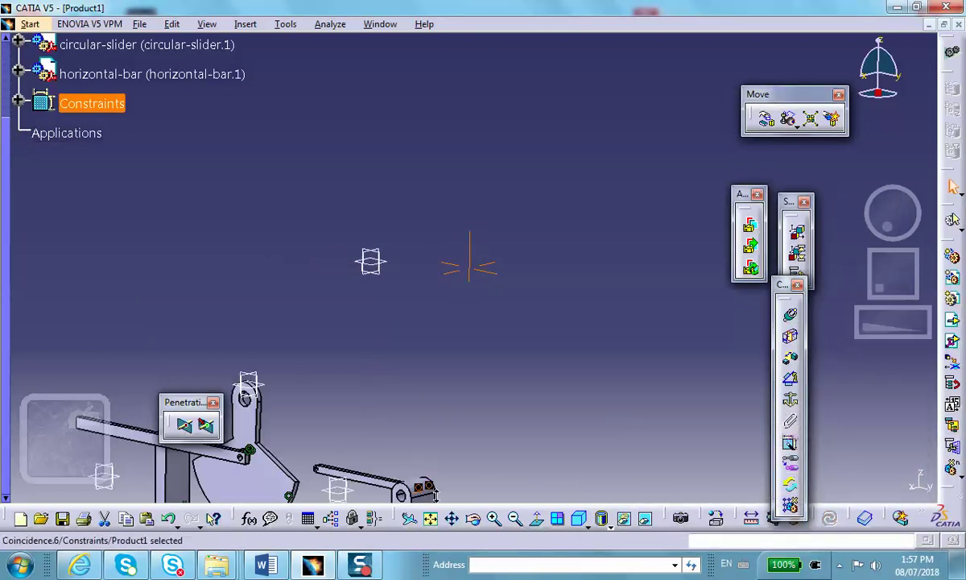
middle_click_drag(434, 492, 394, 272)
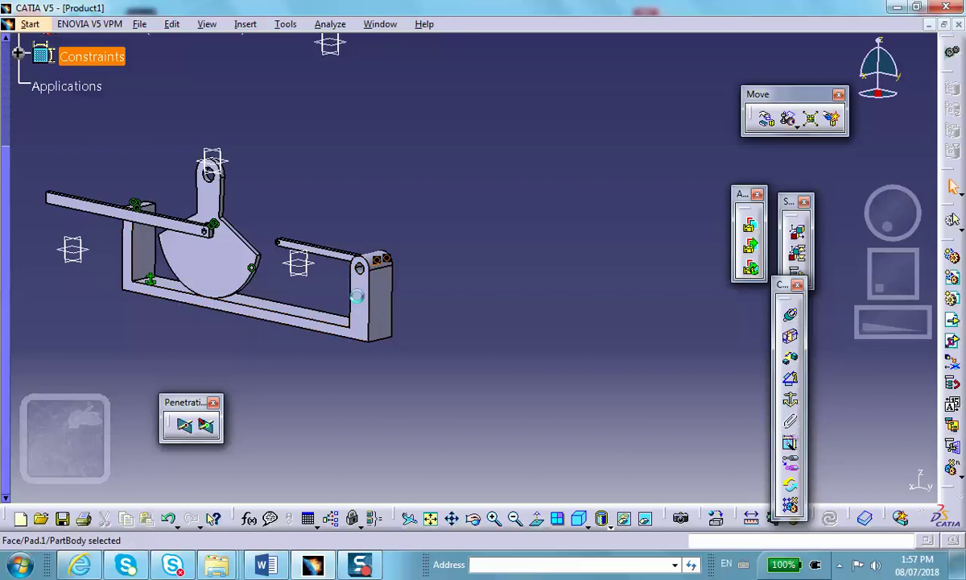
middle_click_drag(455, 184, 239, 360)
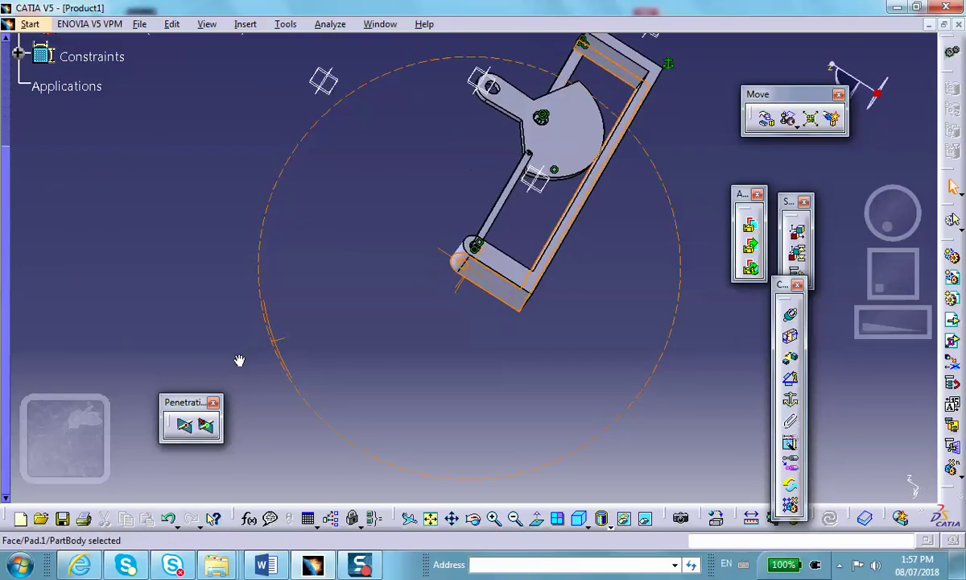
left_click(514, 205)
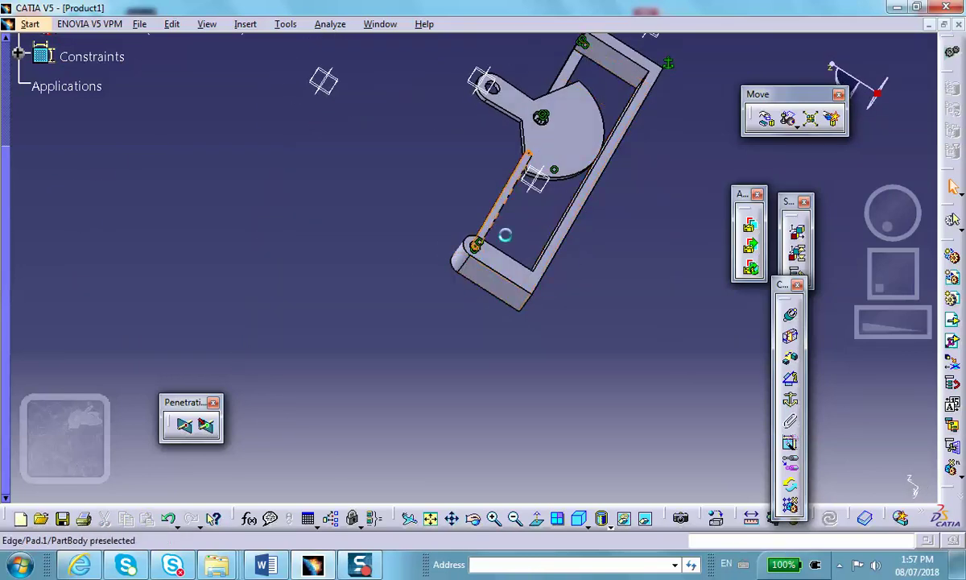
middle_click_drag(546, 285, 718, 200)
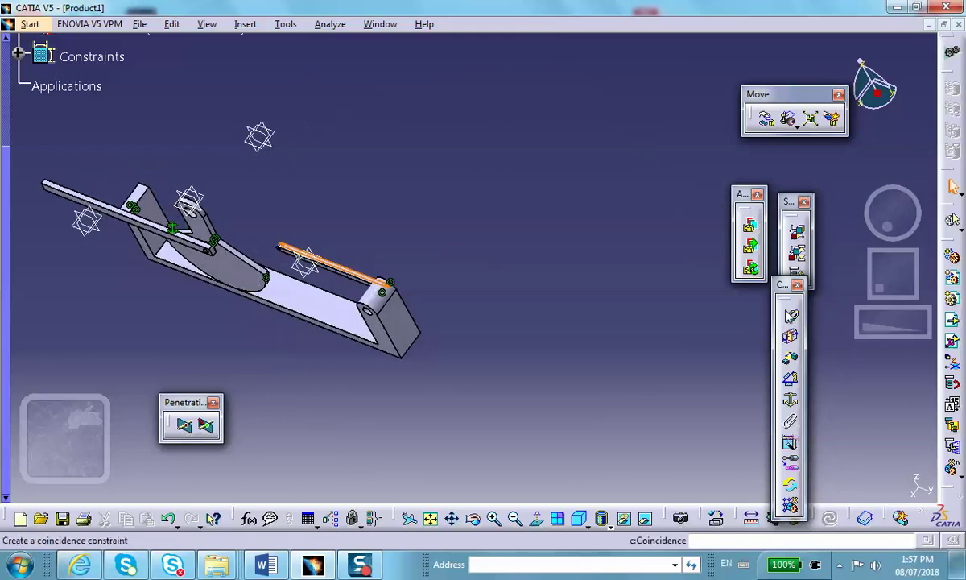
left_click(790, 316)
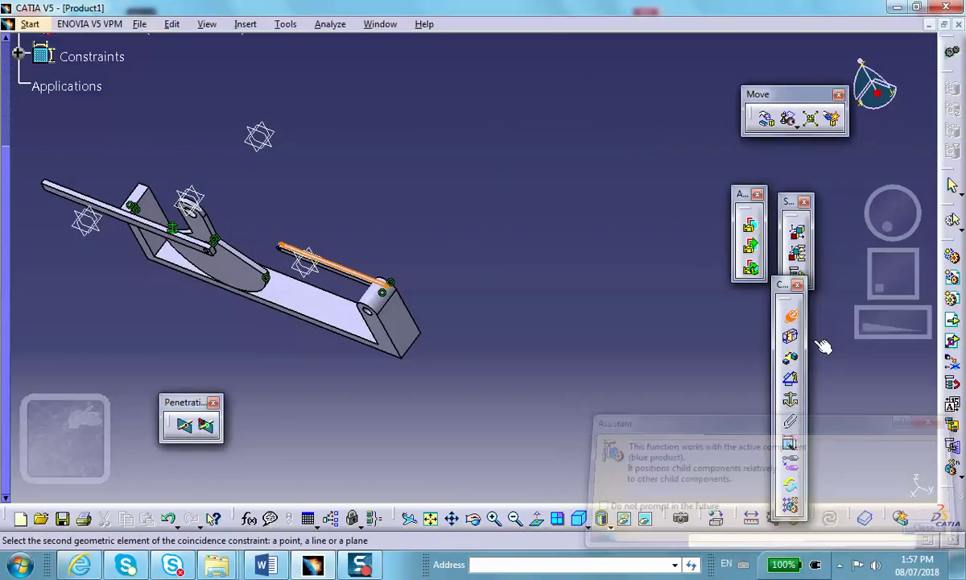
left_click(791, 318)
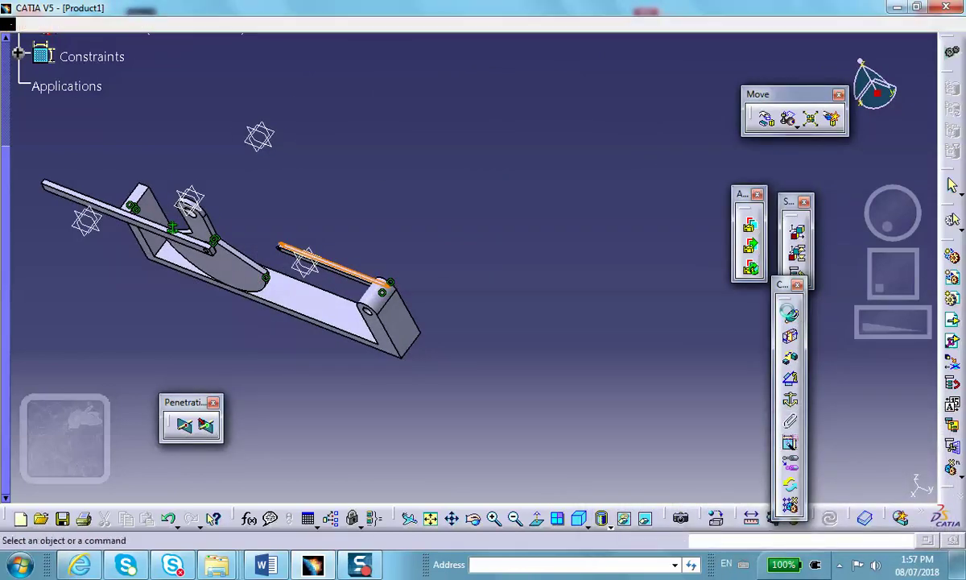
Make the base's front side face coincident with the slanted bar's back side face in Opposite orientation, and update the assembly.
left_click(793, 316)
middle_click(393, 197)
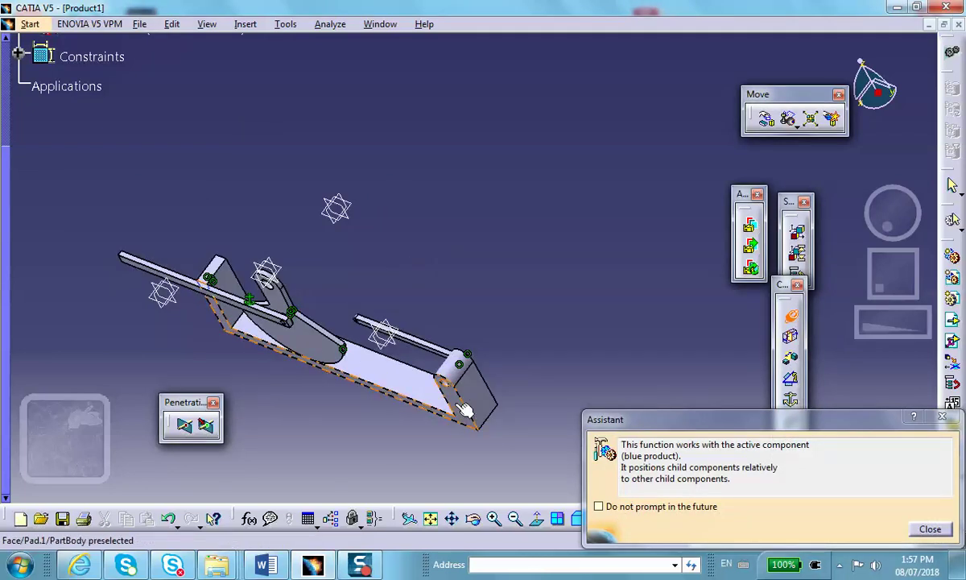
left_click(465, 409)
middle_click_drag(438, 308, 350, 288)
middle_click_drag(490, 203, 277, 507)
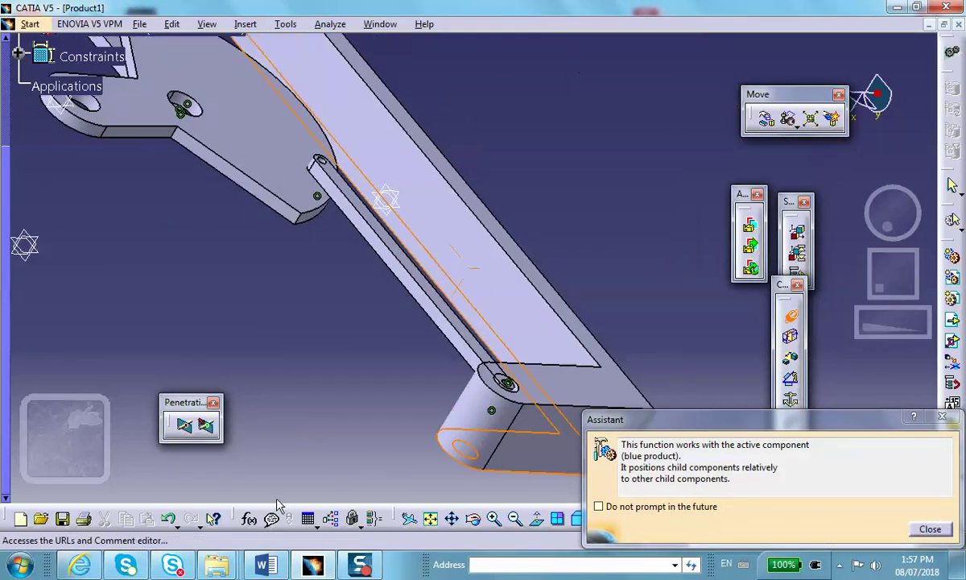
left_click(369, 212)
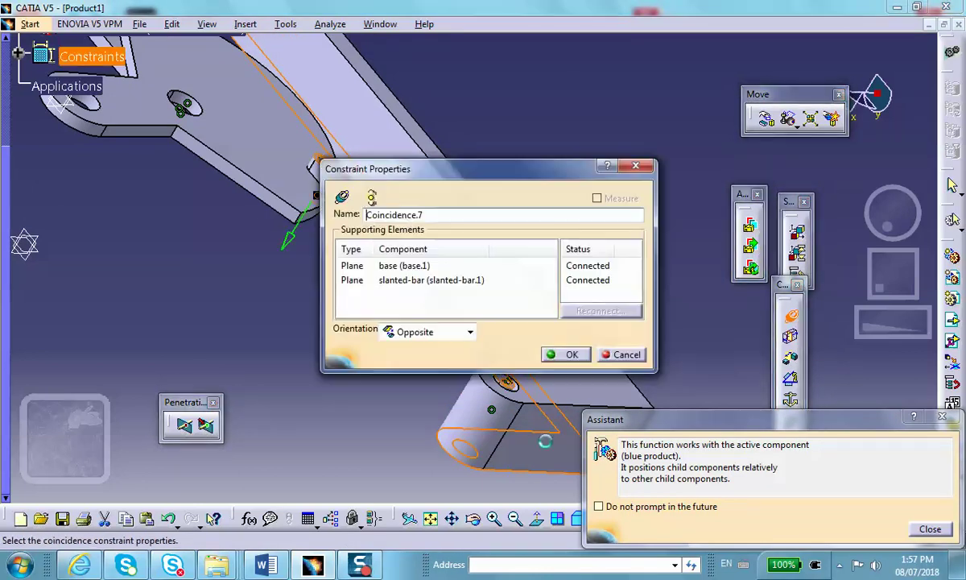
left_click(570, 353)
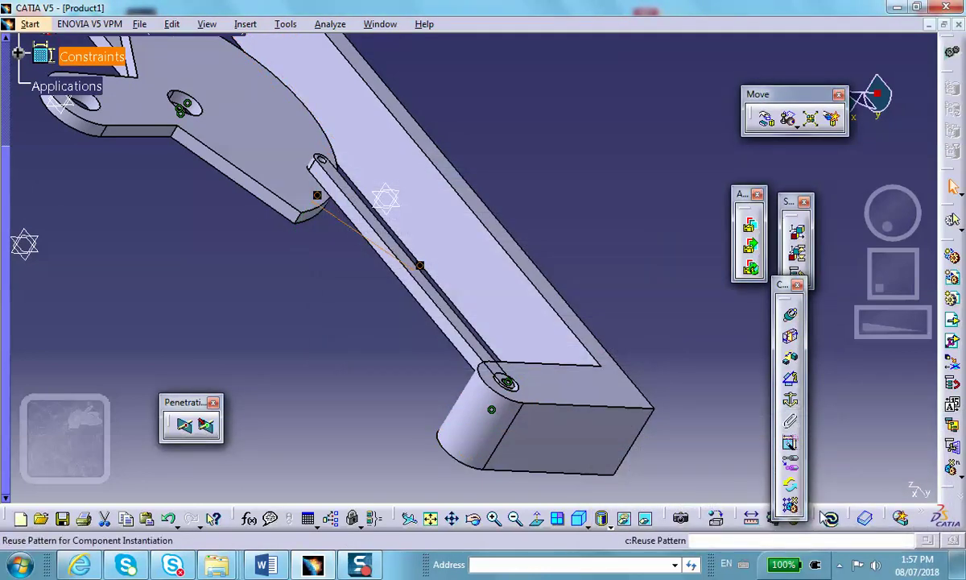
left_click(829, 517)
Make the axis of the hole in the circular slider's arm coincident with the slanted bar's free end hole axis, and update the assembly.
middle_click_drag(438, 401, 385, 187)
middle_click_drag(277, 352, 616, 81)
middle_click_drag(228, 457, 542, 346)
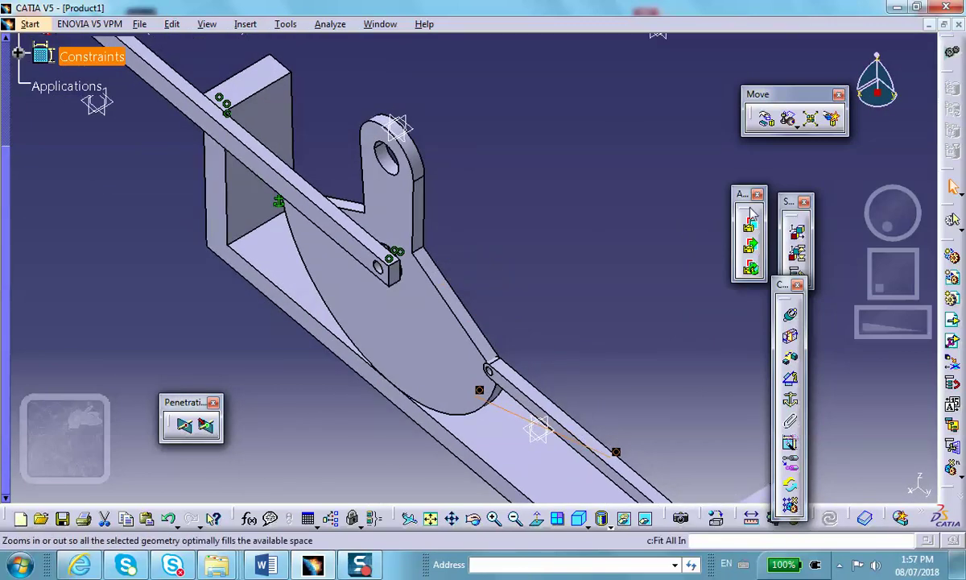
left_click(792, 316)
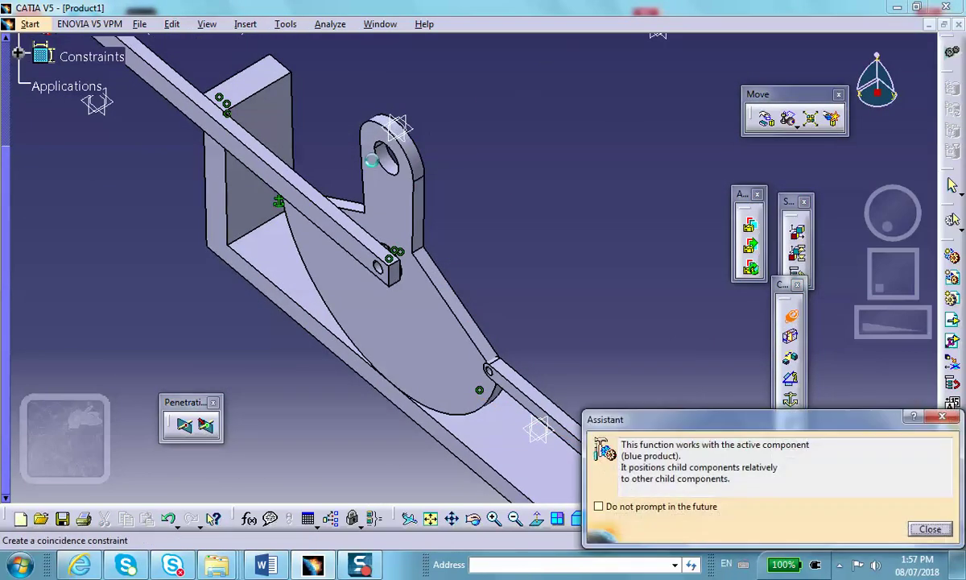
left_click(390, 164)
middle_click_drag(529, 263, 351, 36)
middle_click_drag(249, 286, 377, 108)
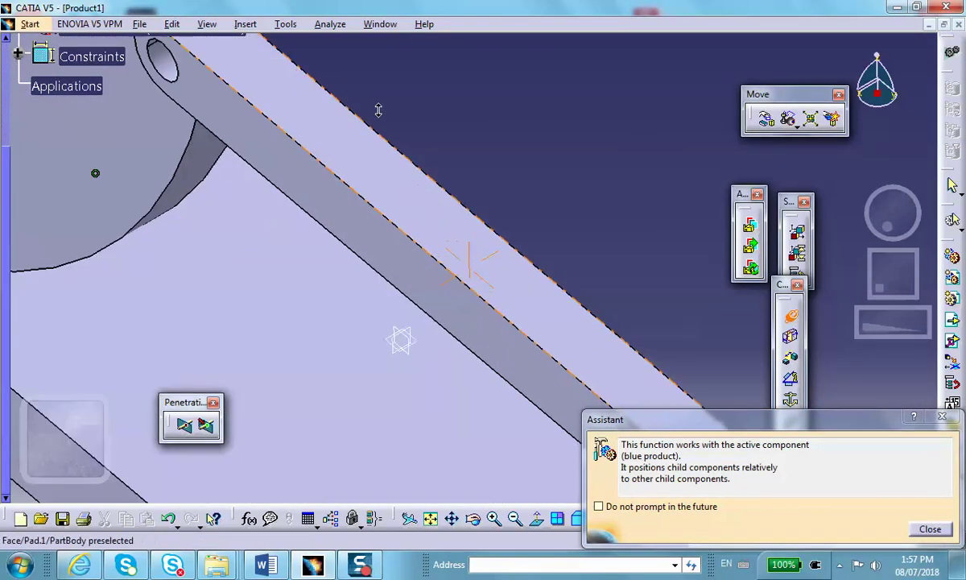
left_click(169, 71)
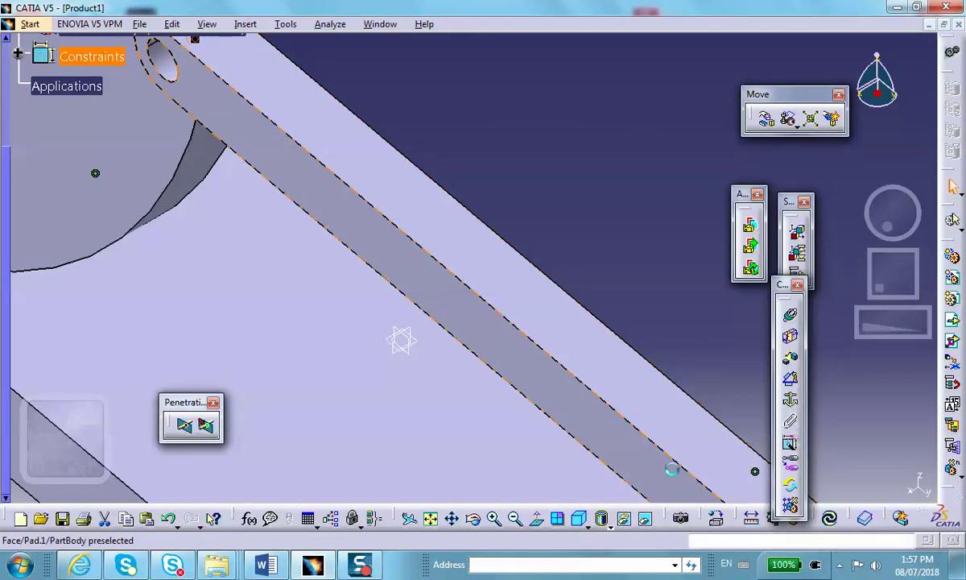
left_click(830, 517)
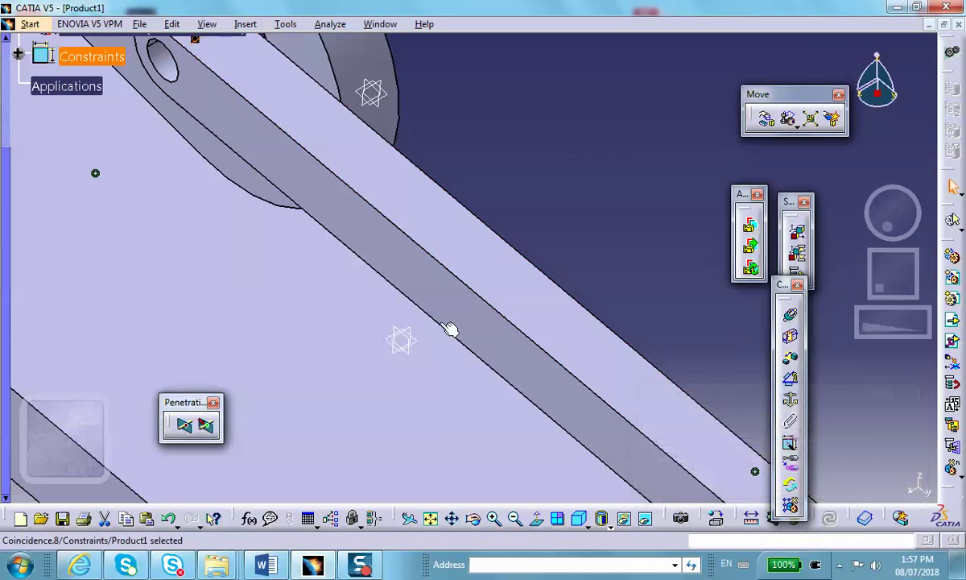
middle_click_drag(302, 270, 680, 122)
middle_click_drag(153, 272, 226, 402)
scroll(213, 240, "down", 1)
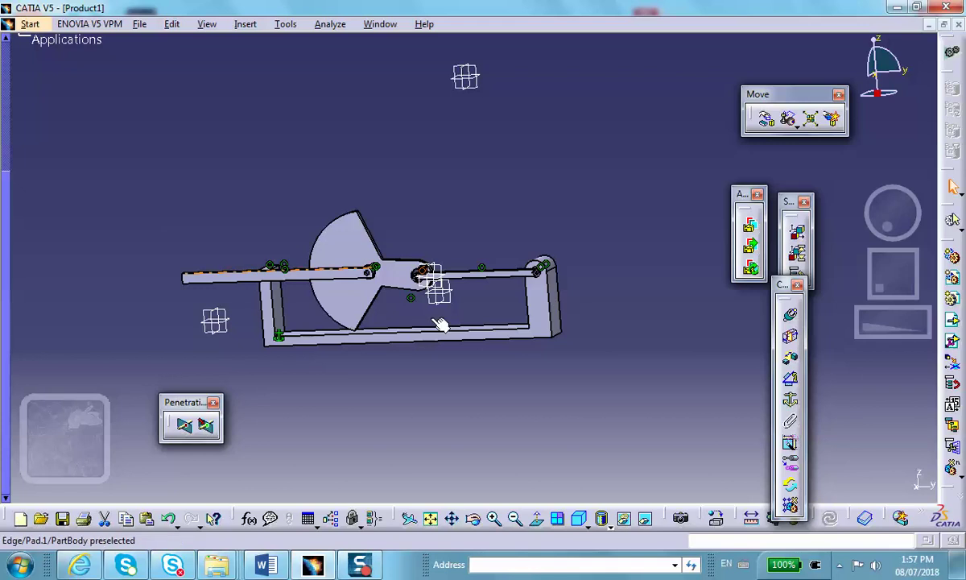
left_click(763, 119)
left_click(805, 236)
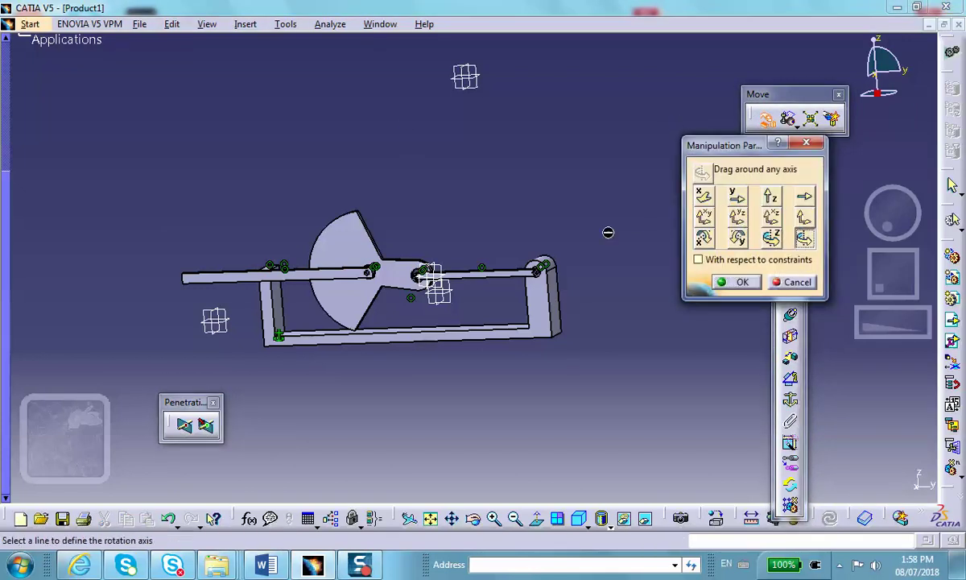
left_click(541, 266)
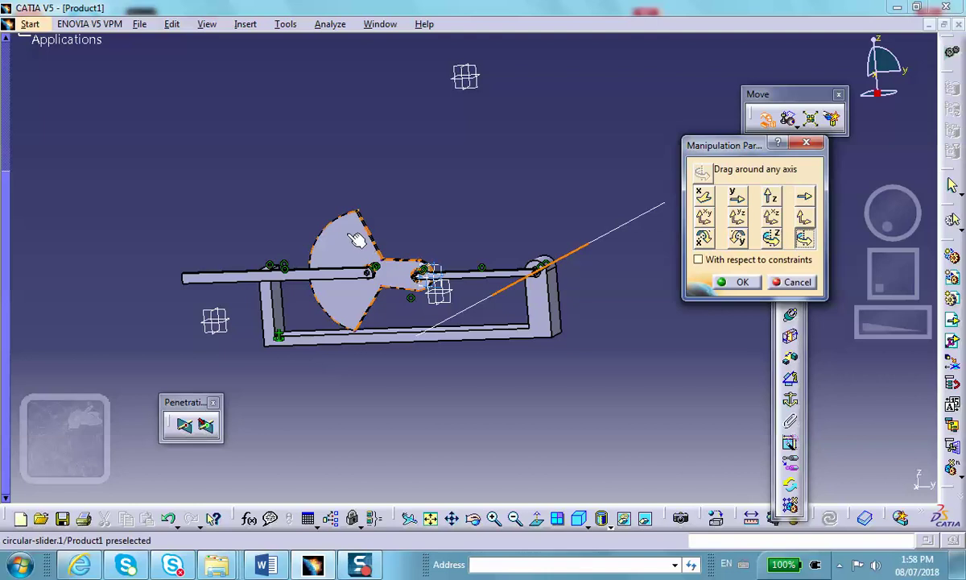
left_click_drag(334, 225, 492, 224)
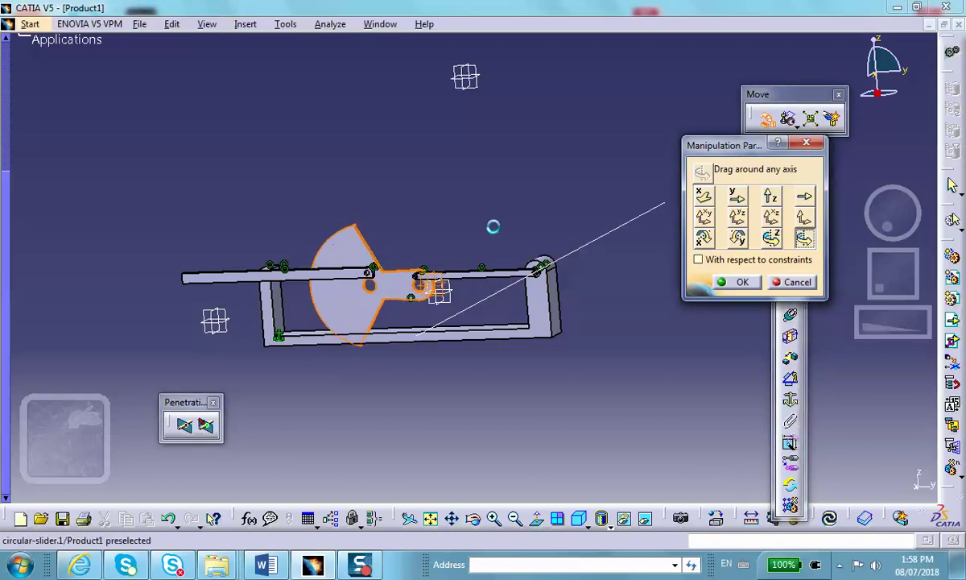
left_click(792, 282)
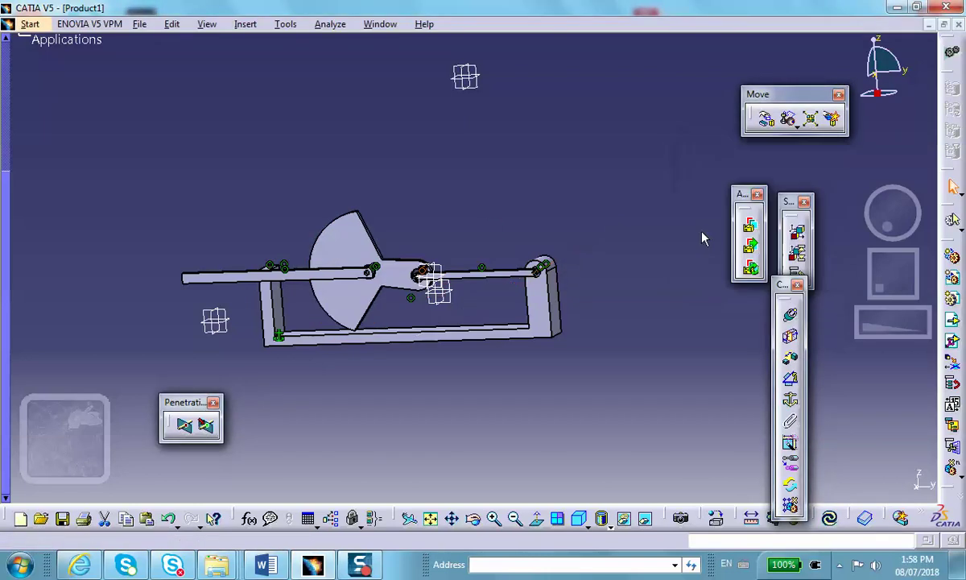
Rotate the slanted bar about the base's hole axis with respect to constraints until the circular slider's arm points upward.
double_click(766, 119)
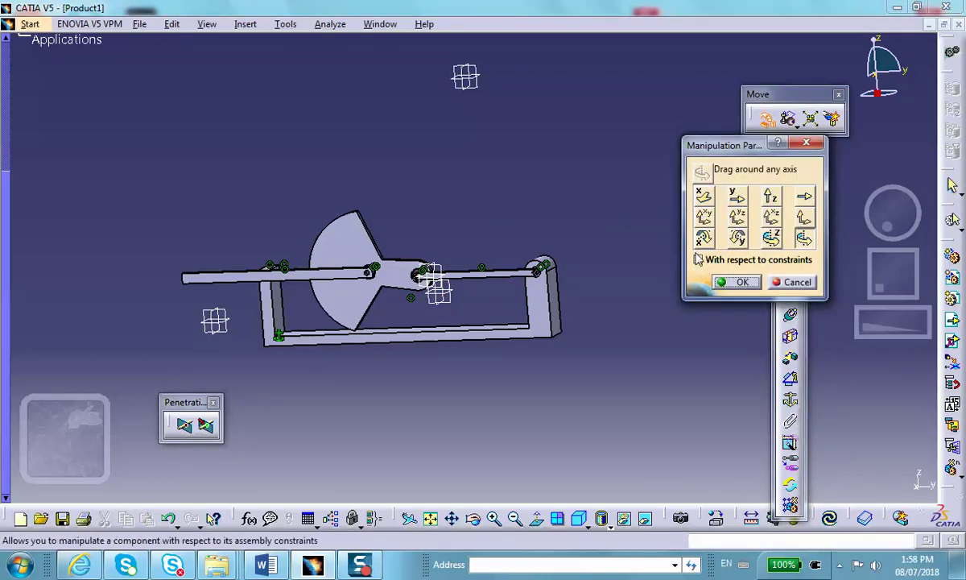
left_click(545, 259)
left_click_drag(473, 275, 228, 222)
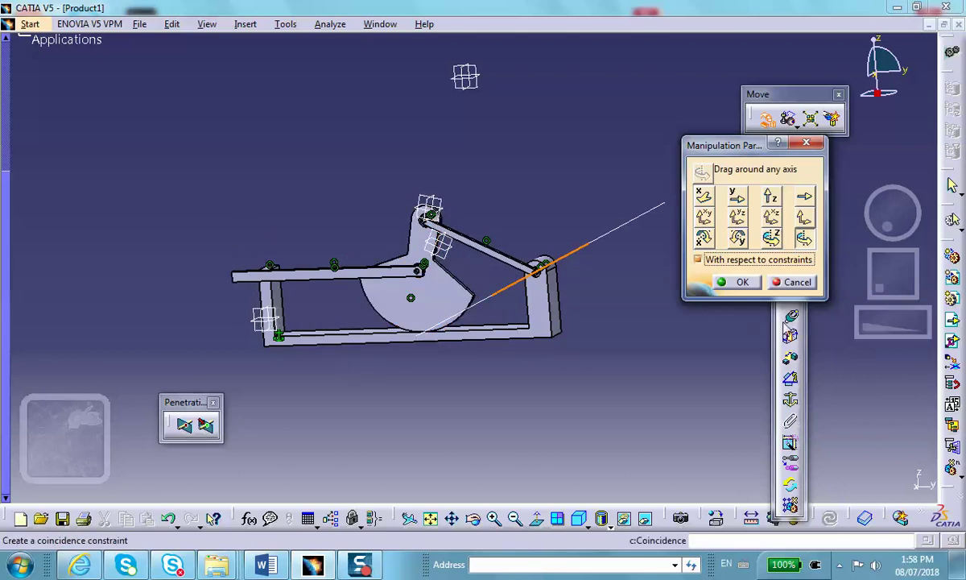
left_click(739, 281)
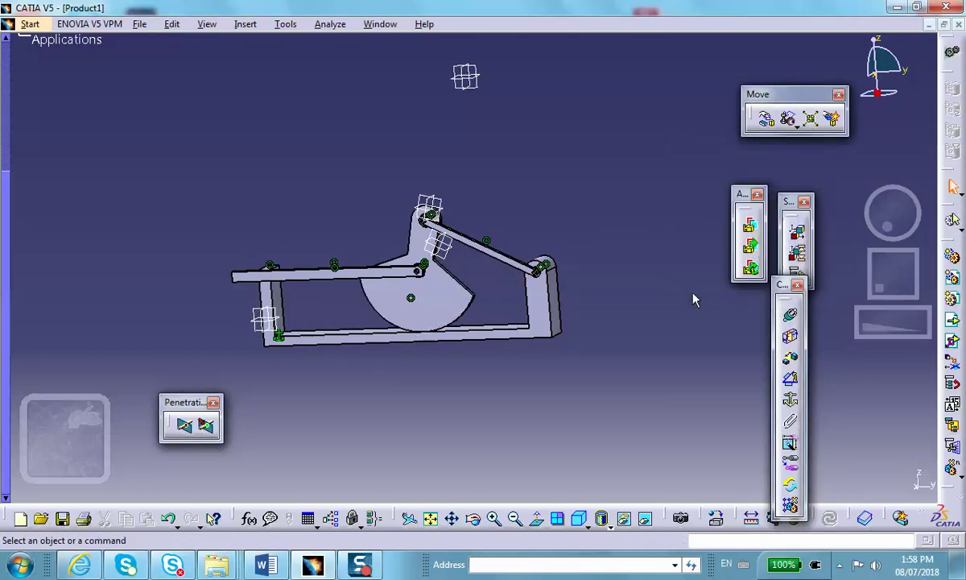
Switch to the DMU Kinematics workbench.
middle_click_drag(657, 302, 630, 222)
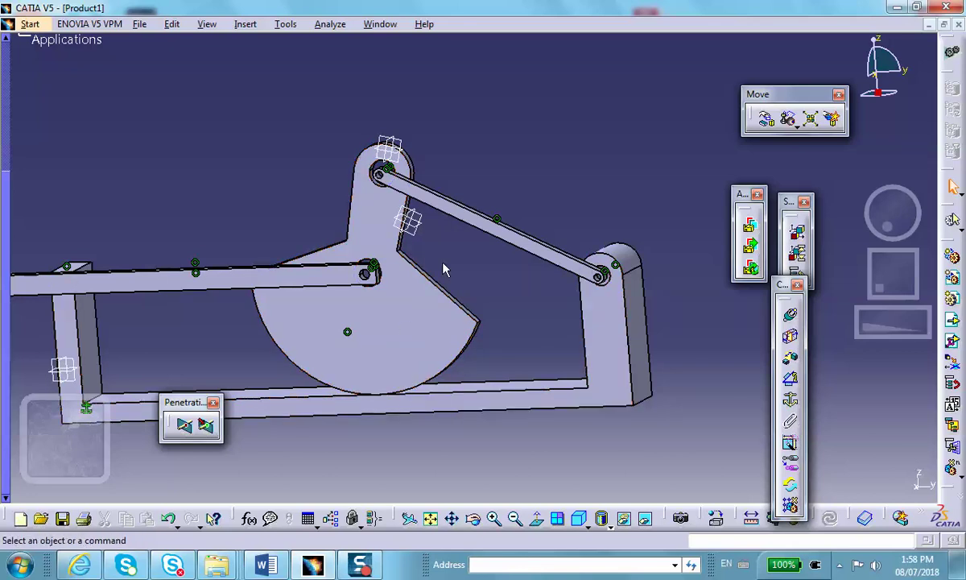
middle_click_drag(584, 166, 563, 201)
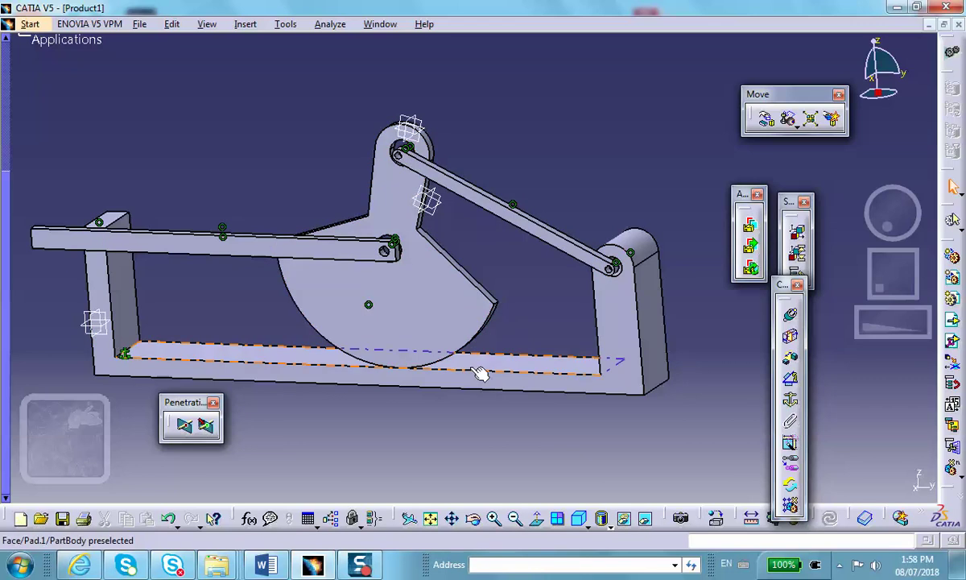
middle_click_drag(173, 155, 185, 186)
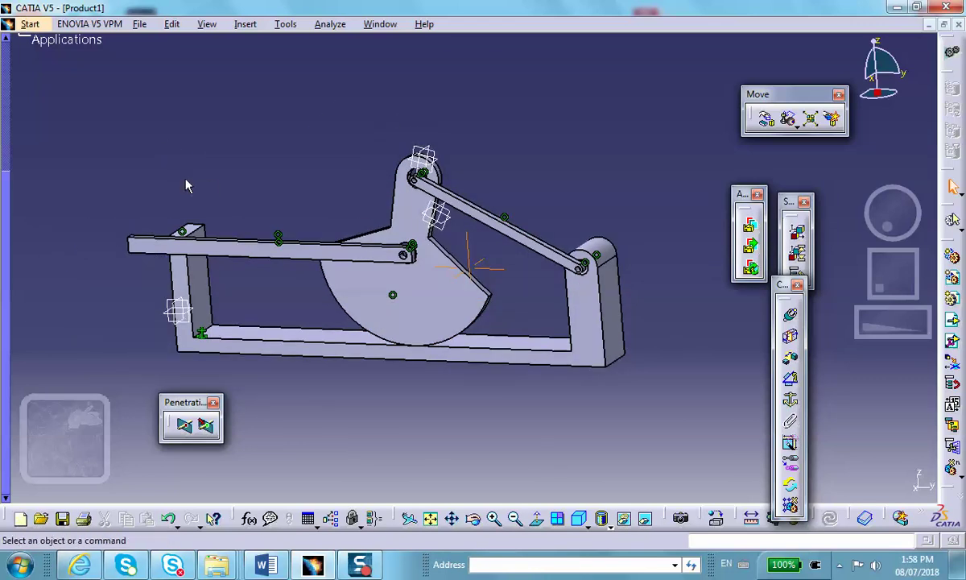
left_click(28, 25)
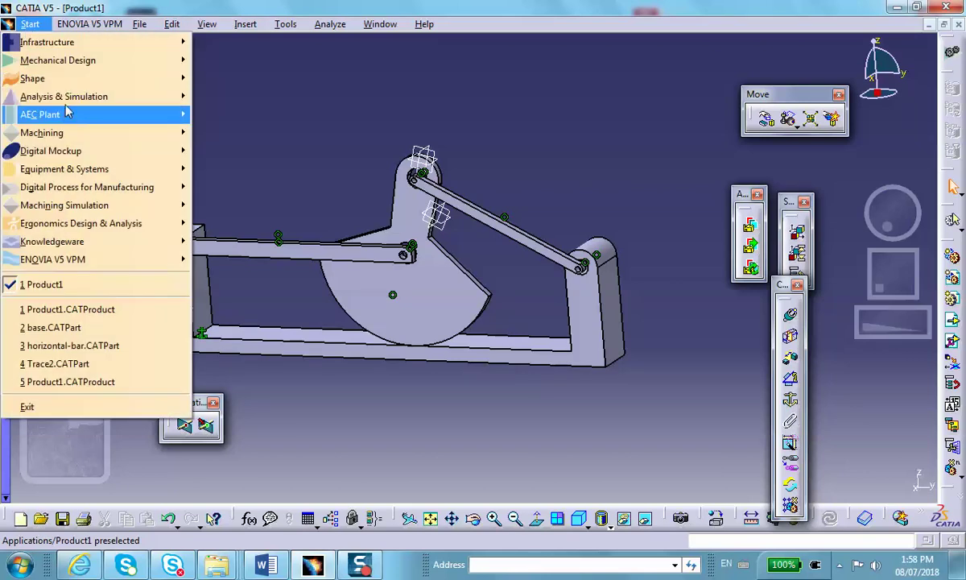
mouse_move(70, 99)
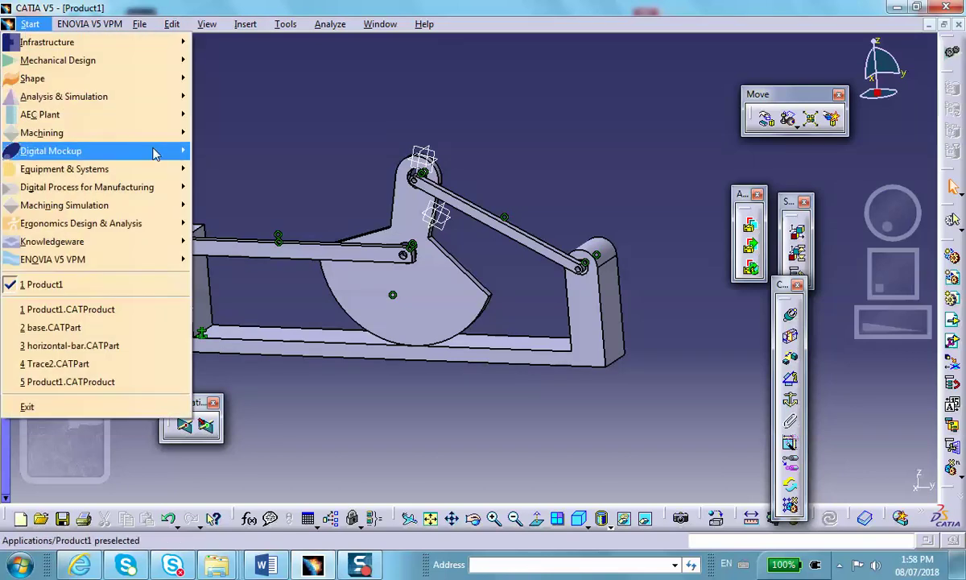
mouse_move(146, 150)
left_click(253, 186)
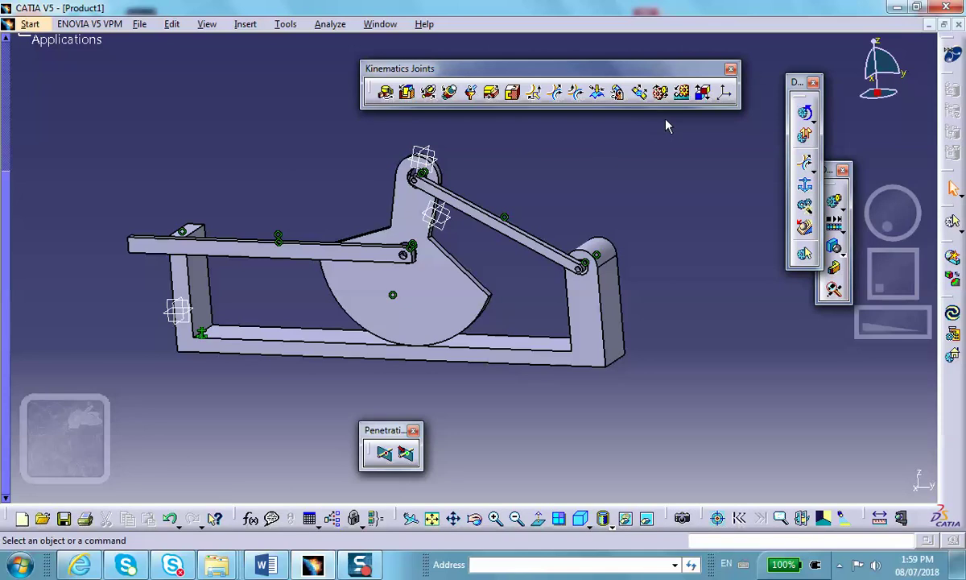
Convert the assembly constraints into joints automatically in a new mechanism named Mechanism.1.
left_click(803, 225)
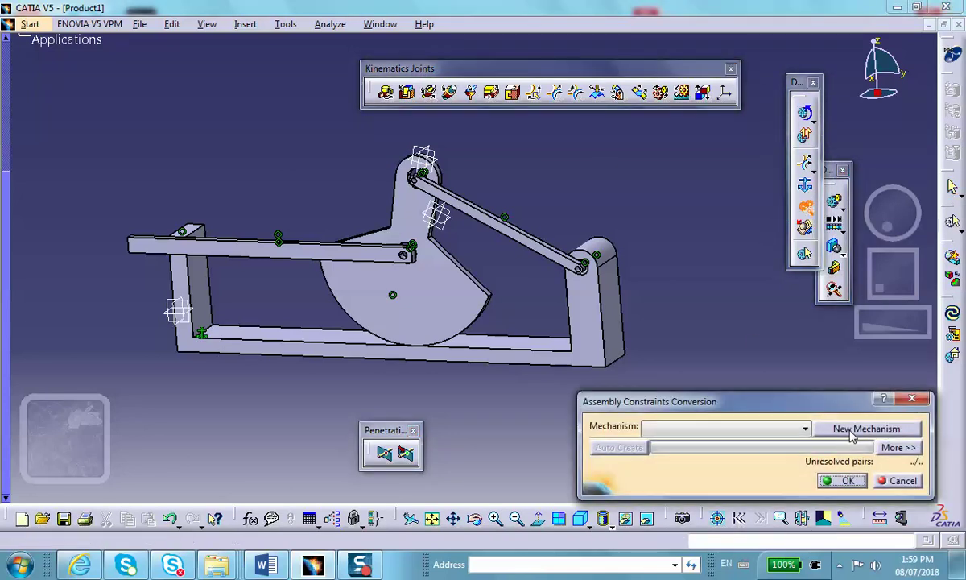
left_click(851, 432)
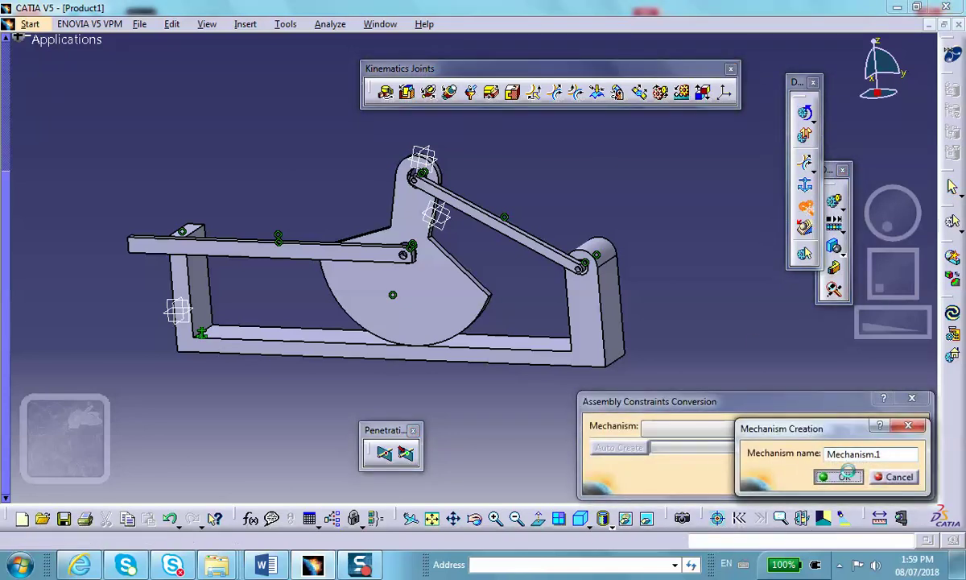
left_click(843, 476)
left_click(624, 448)
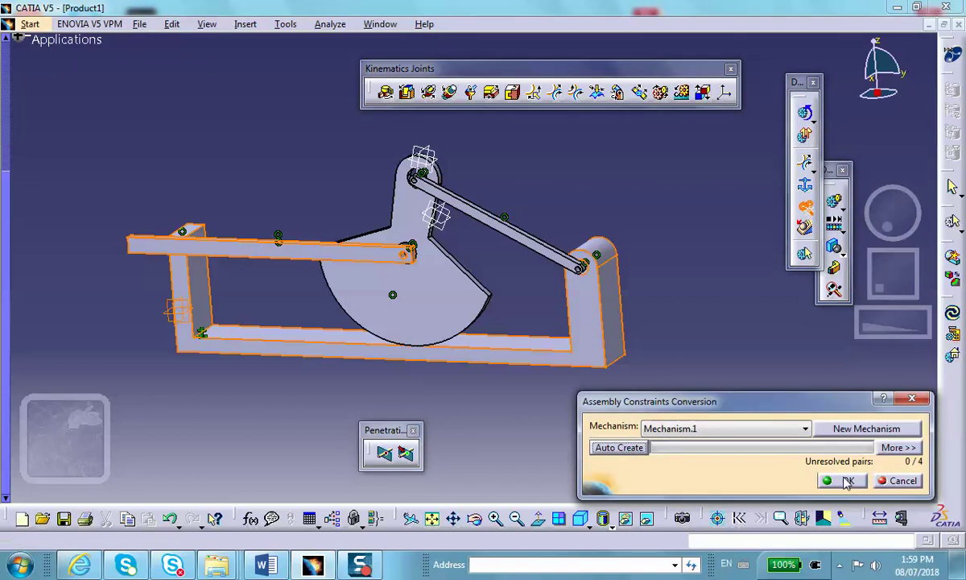
left_click(846, 482)
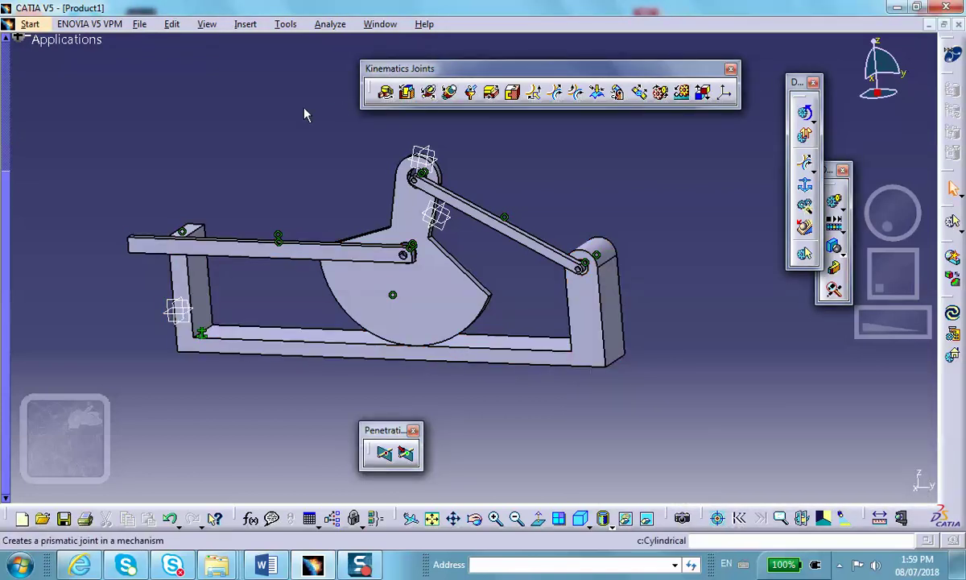
Expand the applications branch of the specification tree down to Mechanism.1's joints and examine them.
scroll(40, 86, "up", 6)
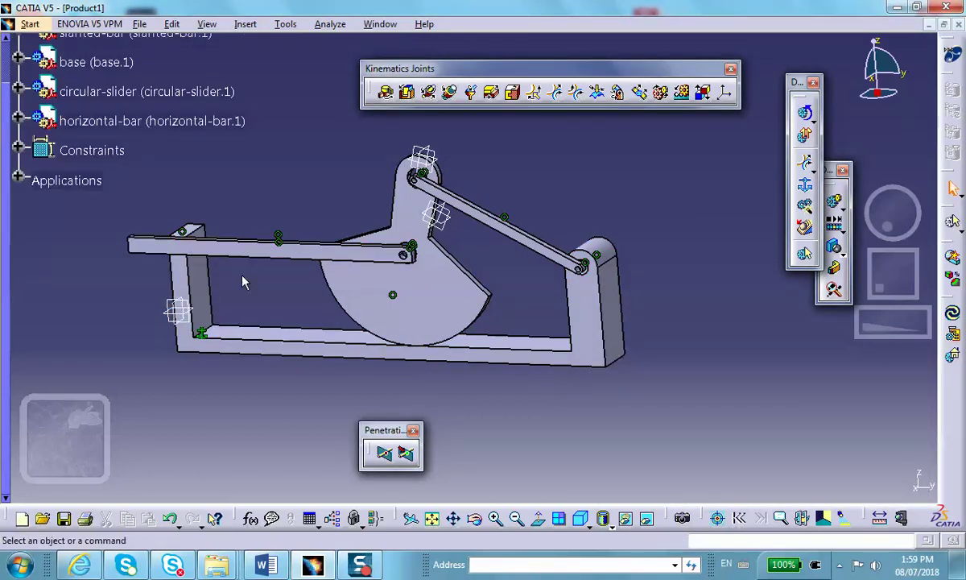
middle_click_drag(244, 276, 381, 289)
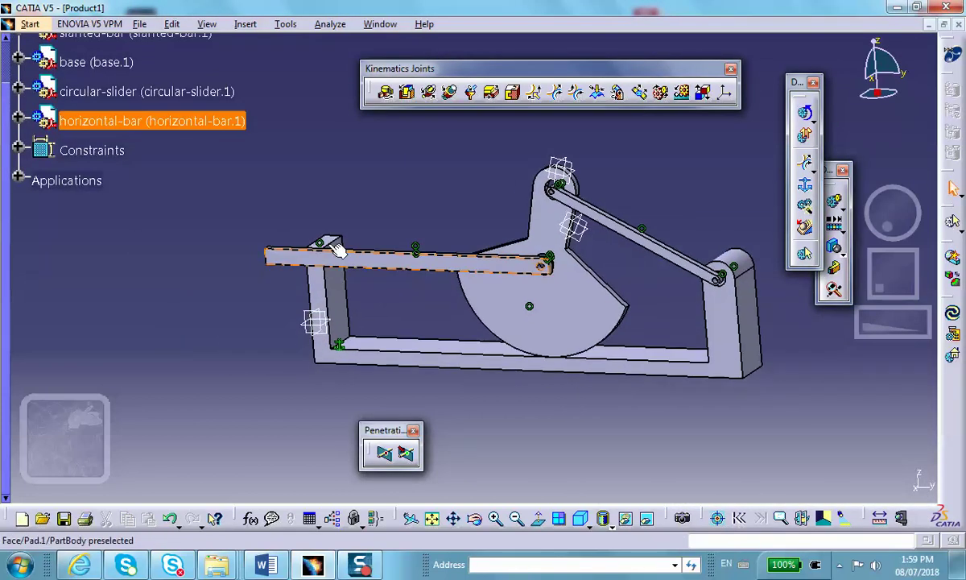
left_click(18, 177)
left_click(39, 207)
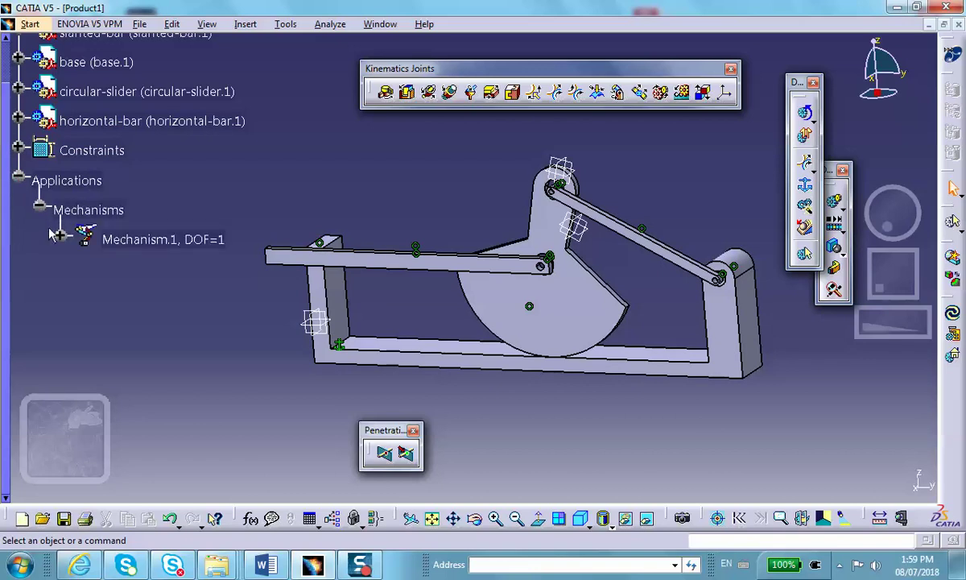
left_click(59, 235)
left_click(81, 268)
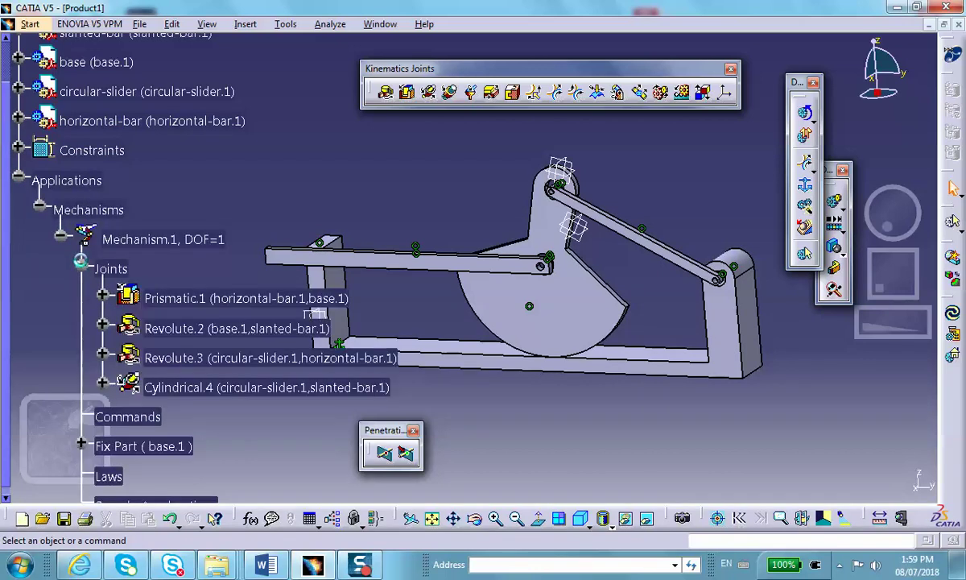
scroll(132, 221, "down", 2)
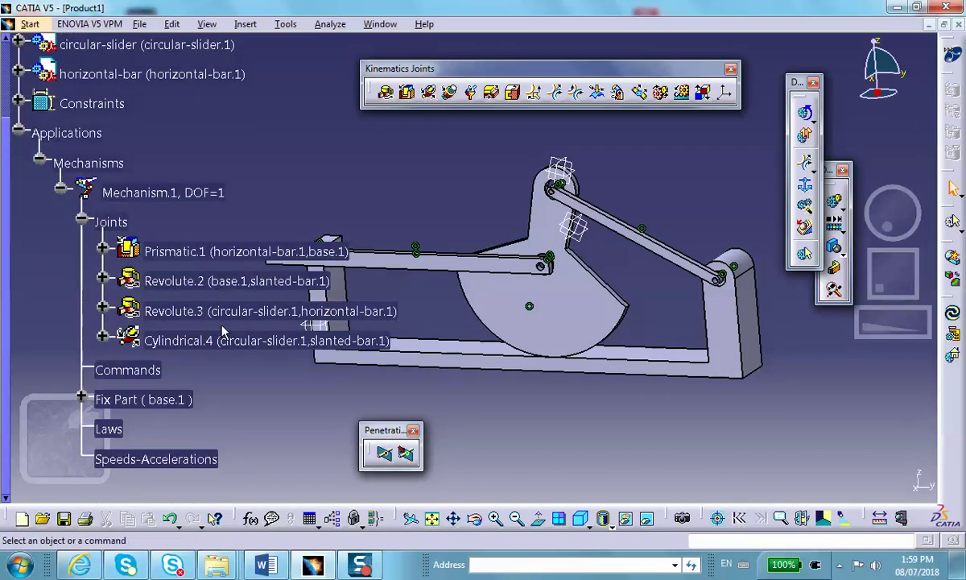
middle_click_drag(535, 287, 653, 322)
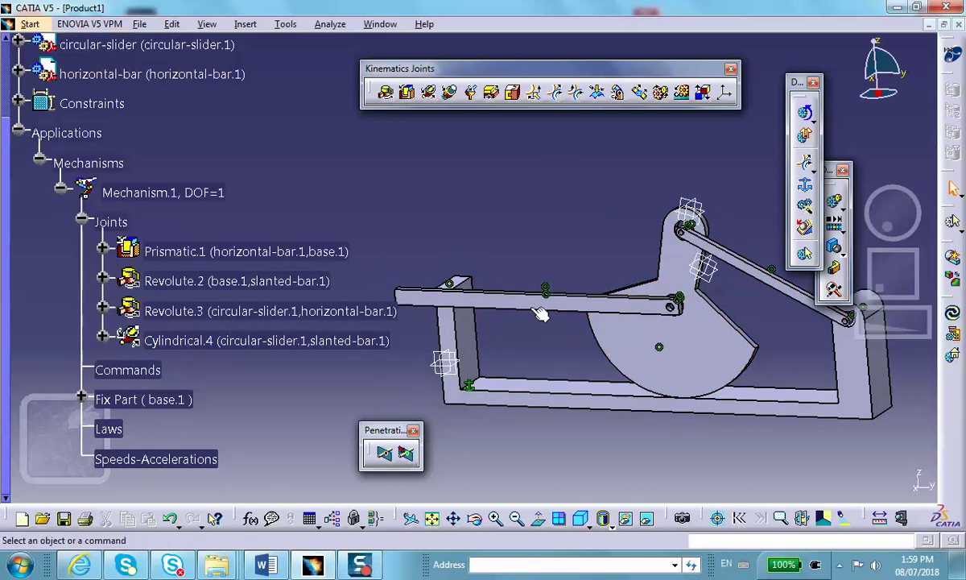
Make the prismatic joint between the horizontal bar and the base length driven, with a lower limit of 0 and an upper limit of 100 in.
left_click(177, 254)
double_click(177, 253)
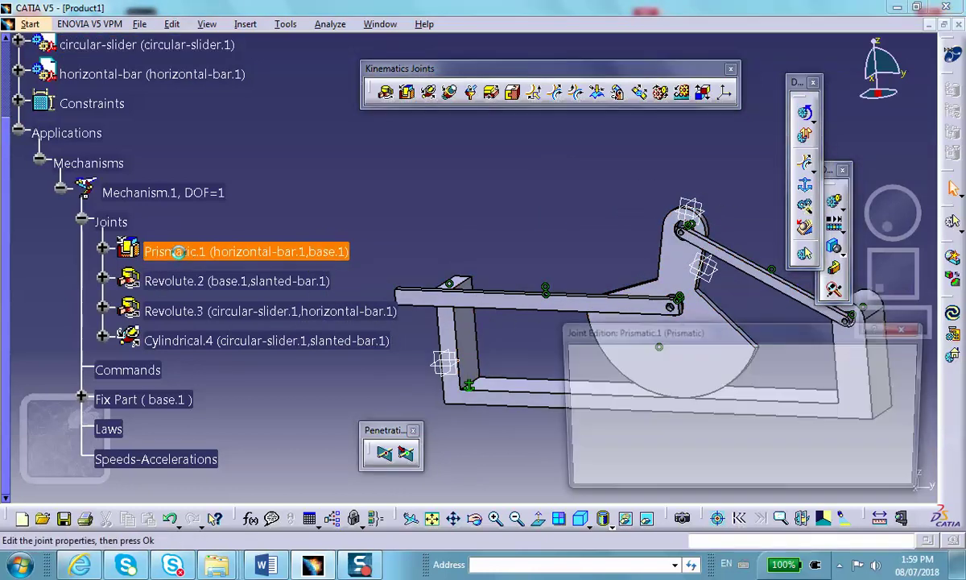
left_click(606, 416)
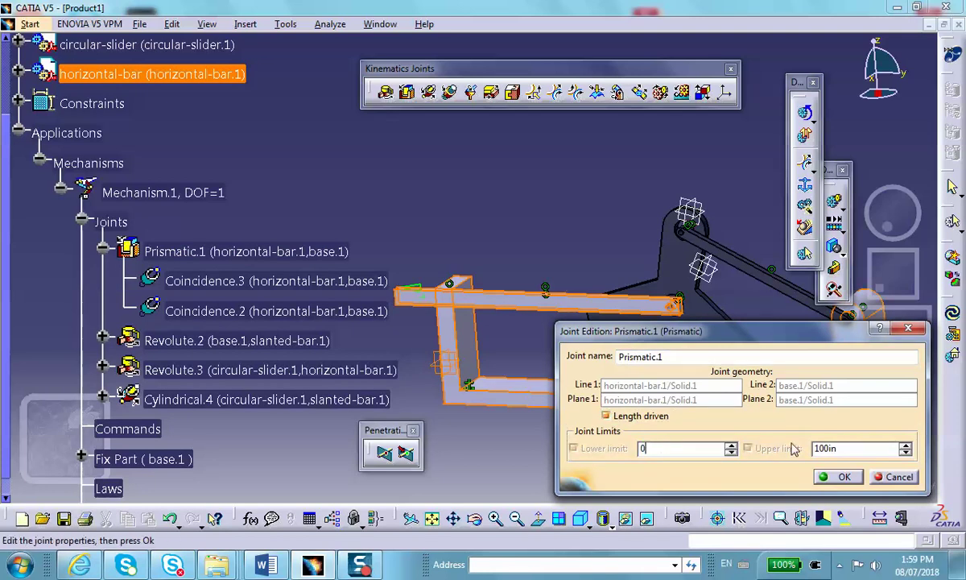
left_click(842, 477)
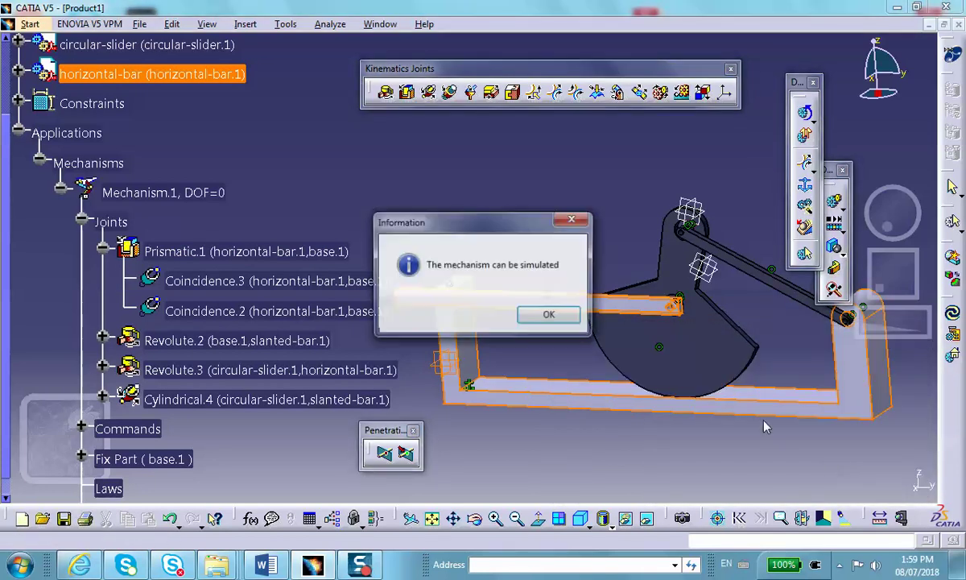
left_click(550, 316)
Simulate Mechanism.1 with commands in immediate mode, sweep Command.1 back and forth to watch the motion, and return it to 0.
middle_click_drag(451, 241, 555, 256)
left_click(809, 116)
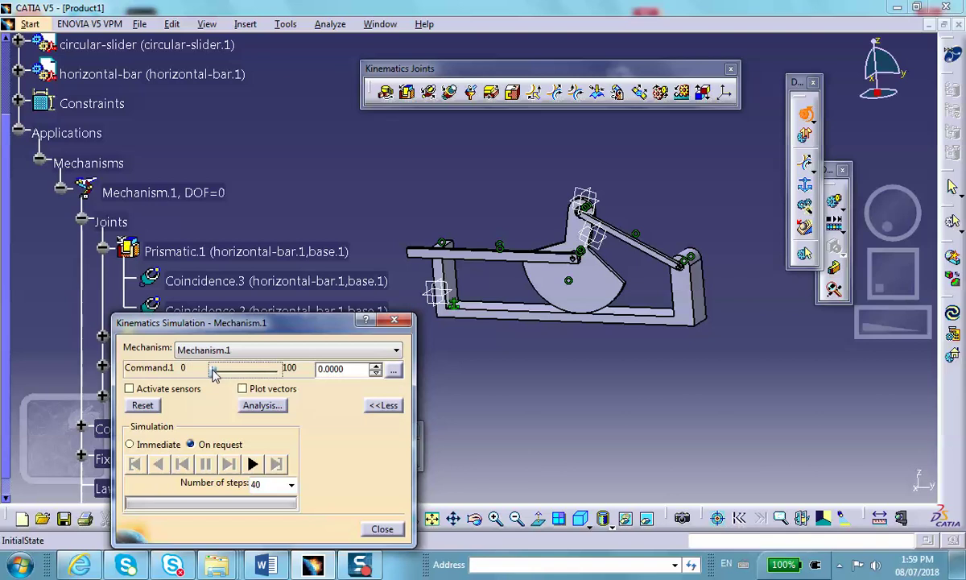
left_click_drag(213, 370, 221, 368)
left_click_drag(251, 370, 181, 366)
left_click(131, 444)
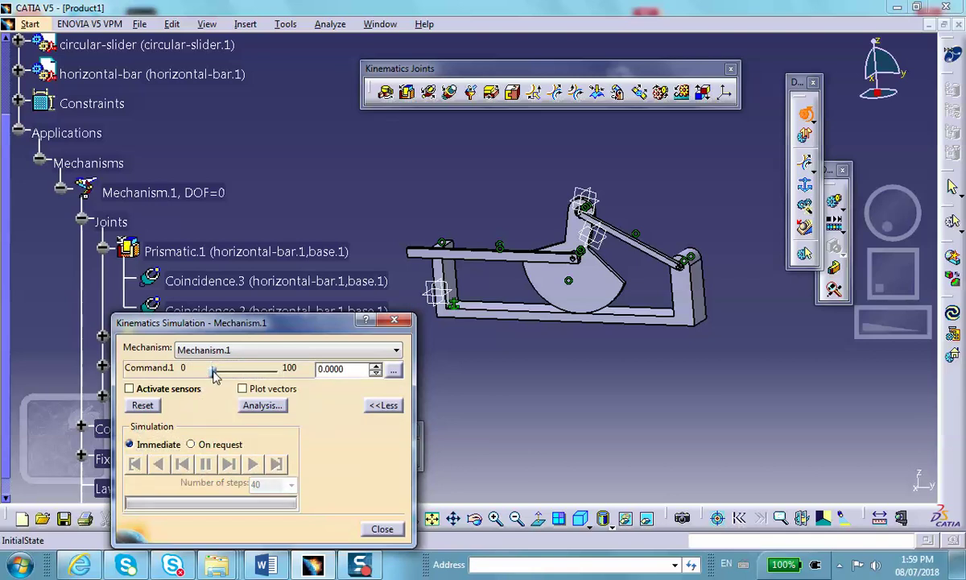
mouse_move(213, 371)
left_mouse_down()
mouse_move(207, 379)
mouse_move(222, 370)
mouse_move(209, 379)
mouse_move(219, 370)
mouse_move(211, 370)
left_mouse_up()
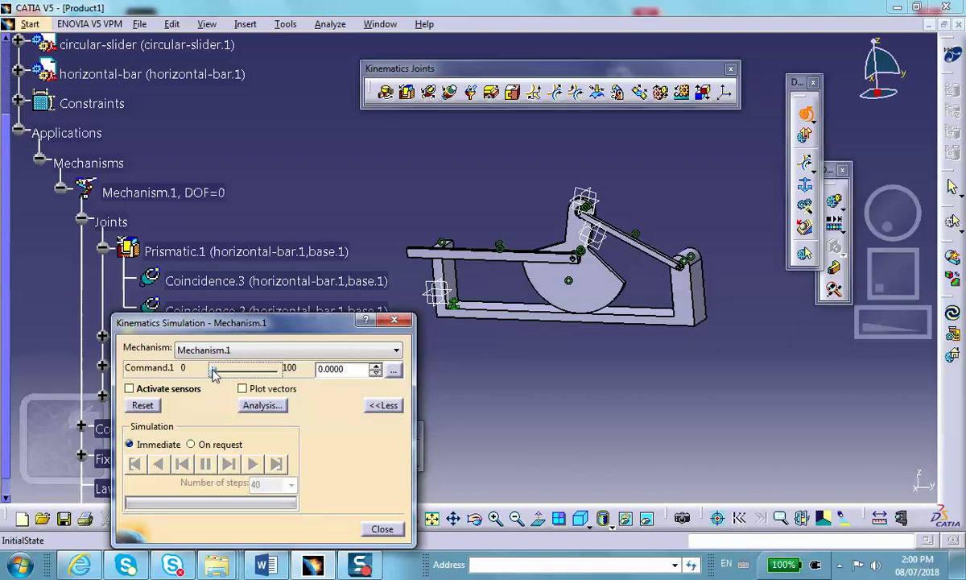
left_click_drag(214, 371, 212, 371)
left_click(381, 529)
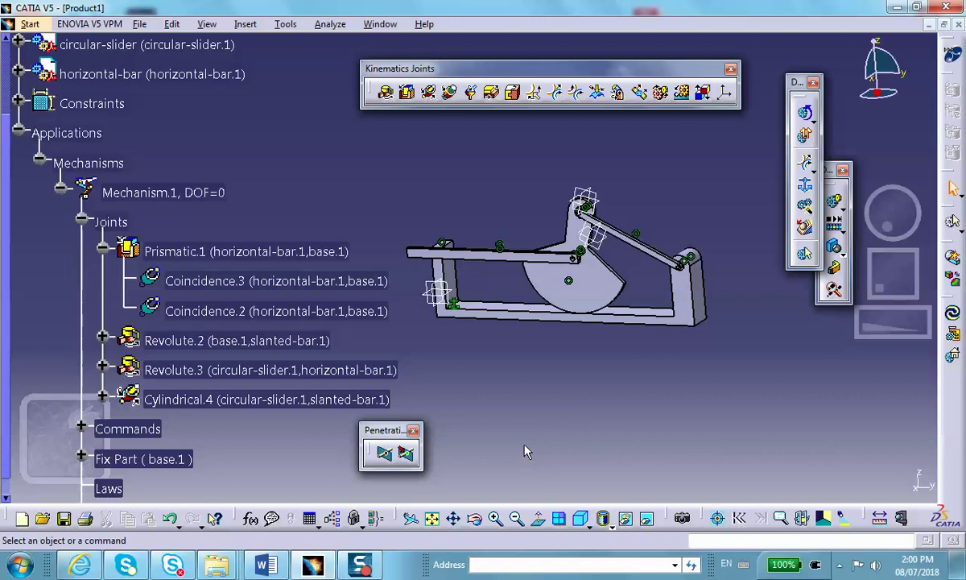
Save the product with its driven mechanism.
middle_click_drag(712, 465, 707, 475)
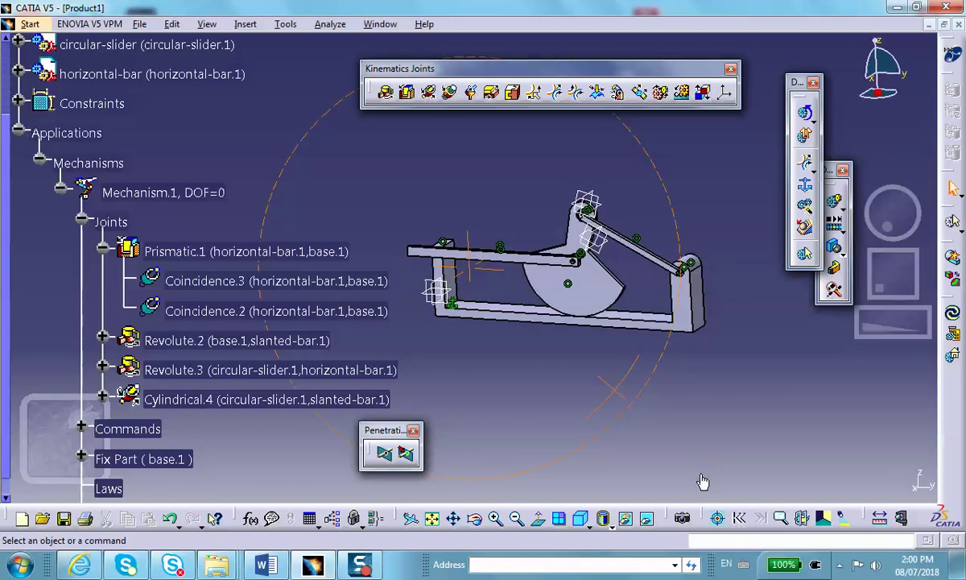
left_click(64, 518)
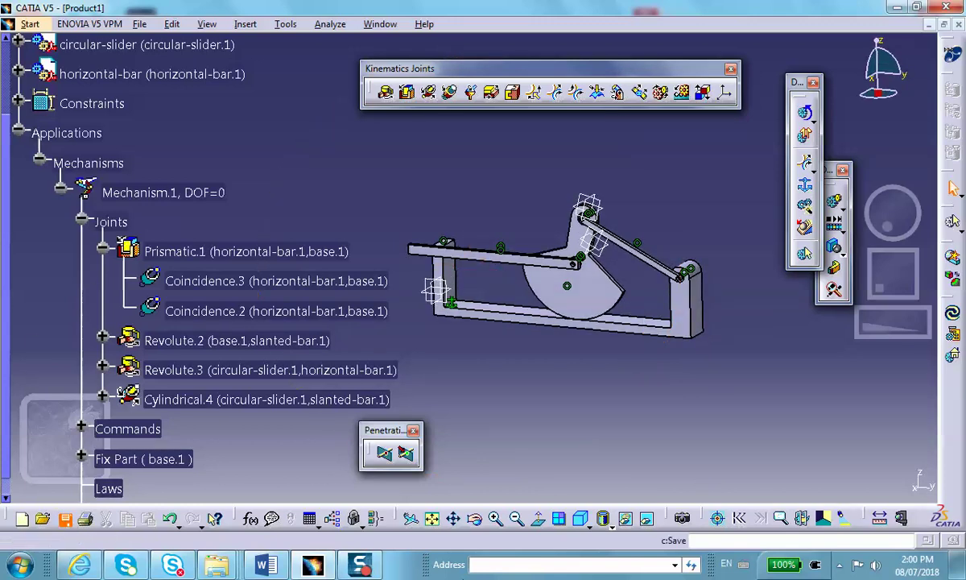